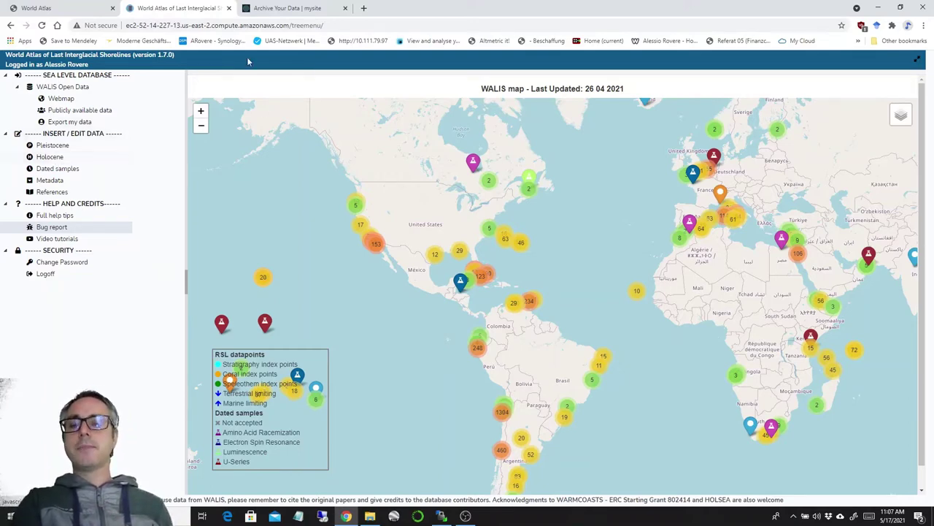
# Step: Look over the HOLSEA data archiving and About pages, then return to the WALIS map
pyautogui.click(302, 8)
pyautogui.scroll(2, 588, 226)
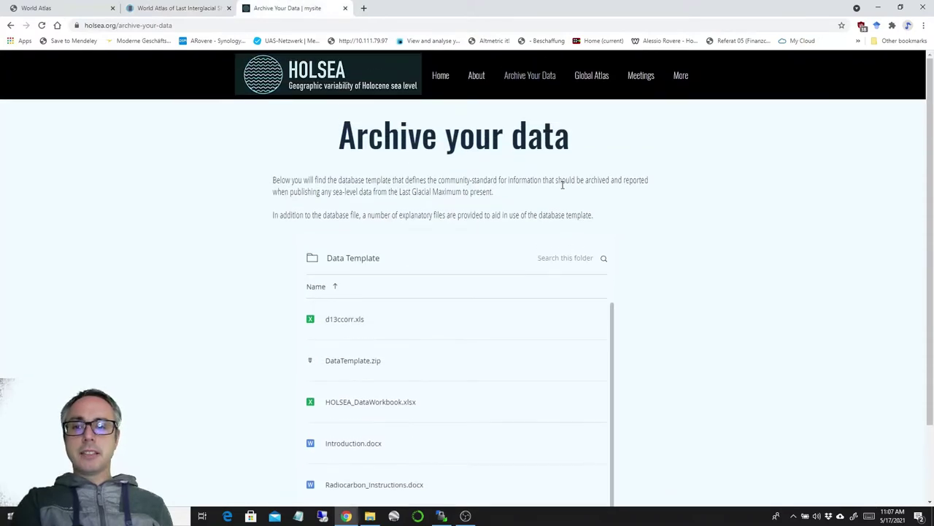
pyautogui.click(477, 76)
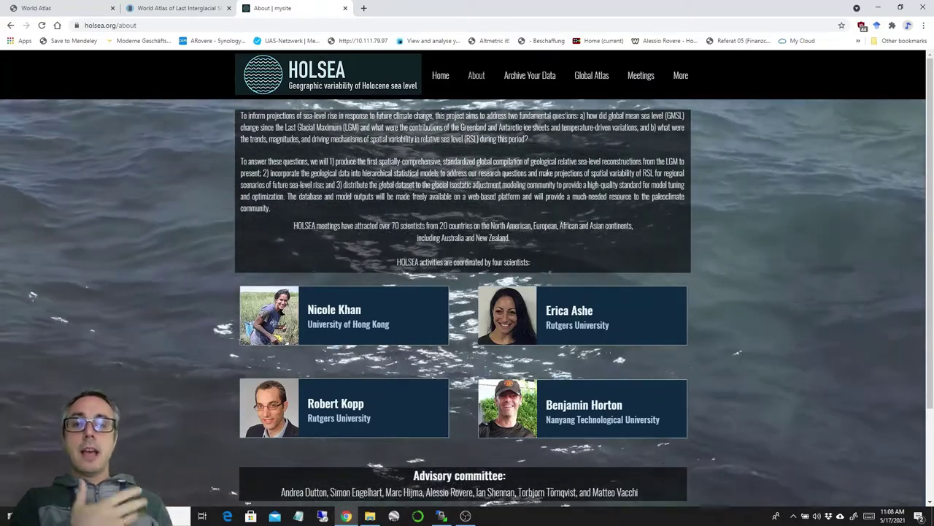
pyautogui.click(528, 76)
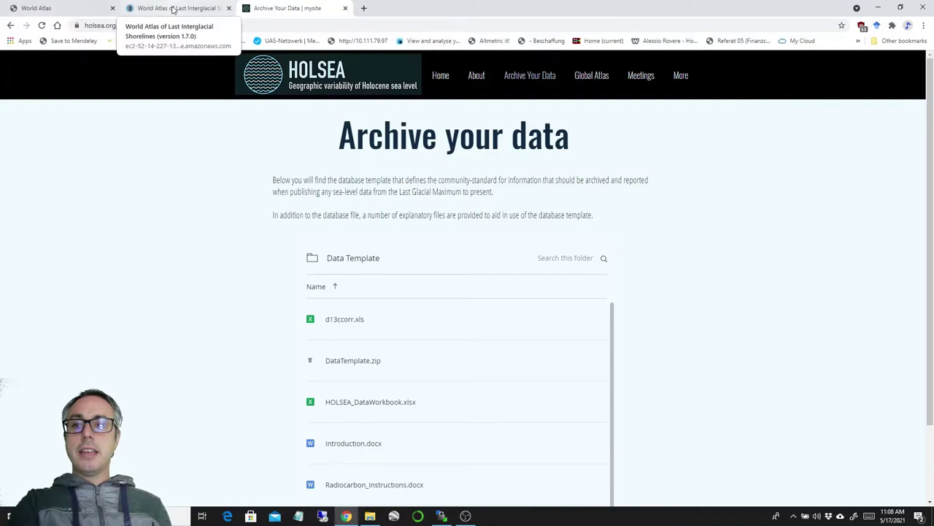
pyautogui.click(173, 8)
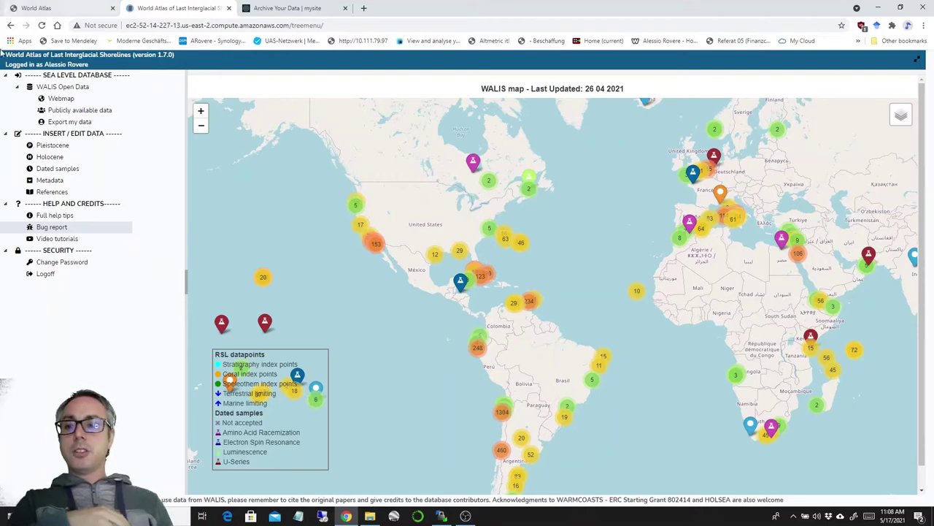
# Step: Begin a Holocene record citing Abad et al., 2013 and Aberkan et al., 1987
pyautogui.click(51, 157)
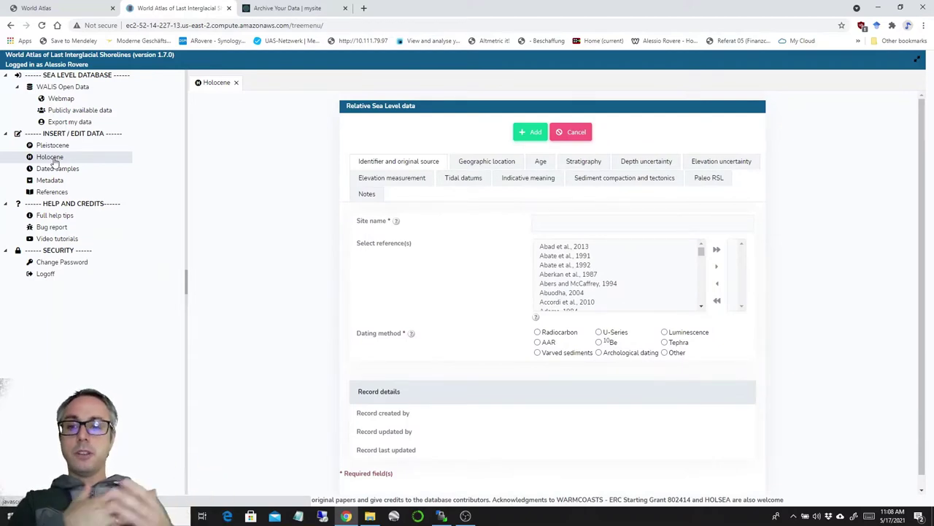
pyautogui.click(562, 248)
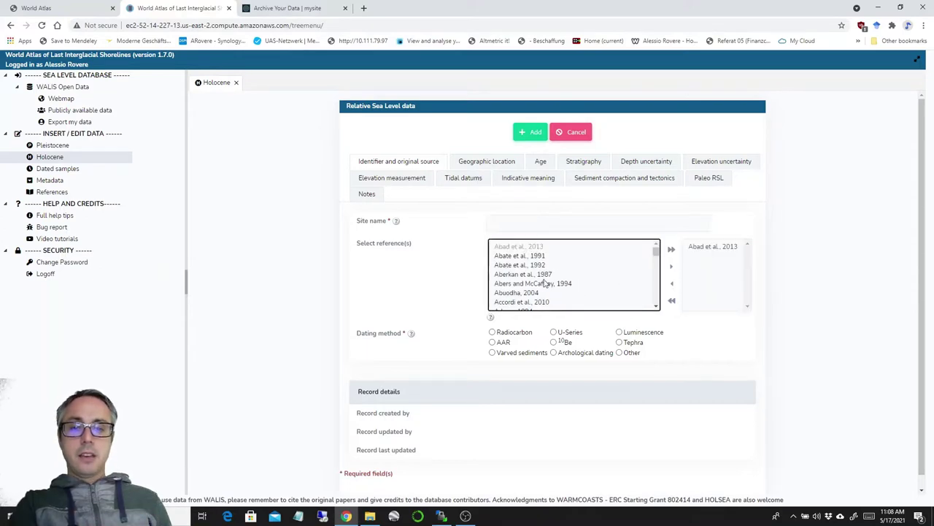
pyautogui.click(541, 274)
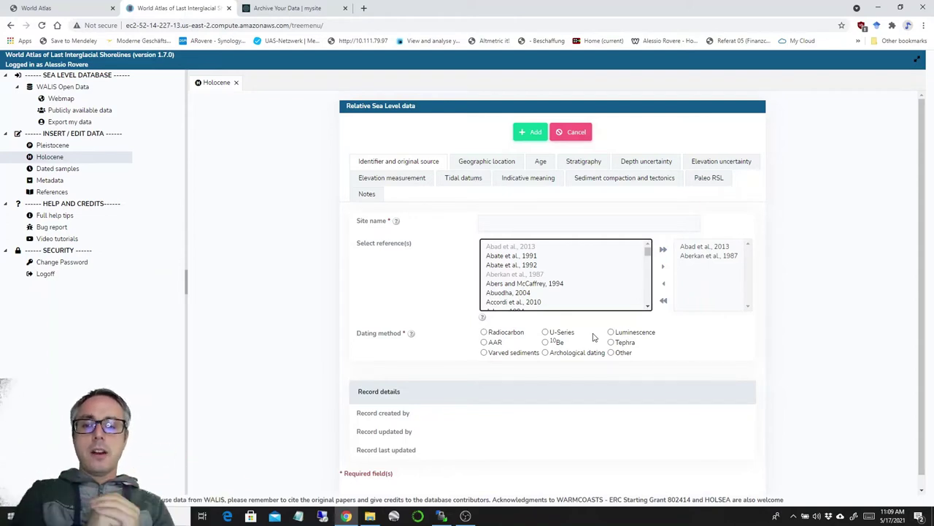
# Step: Try Radiocarbon, U-Series and Luminescence, settle on U-Series, and preview its sample fields
pyautogui.click(503, 333)
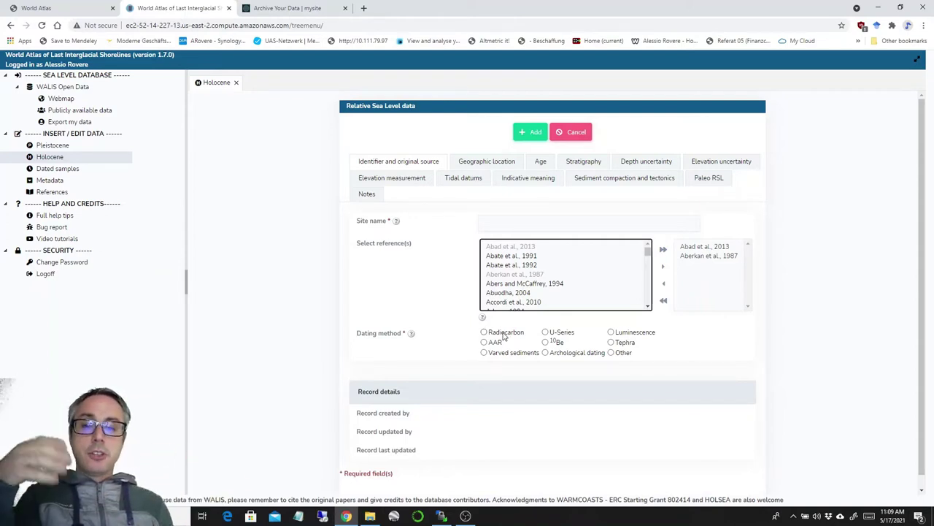
pyautogui.click(549, 332)
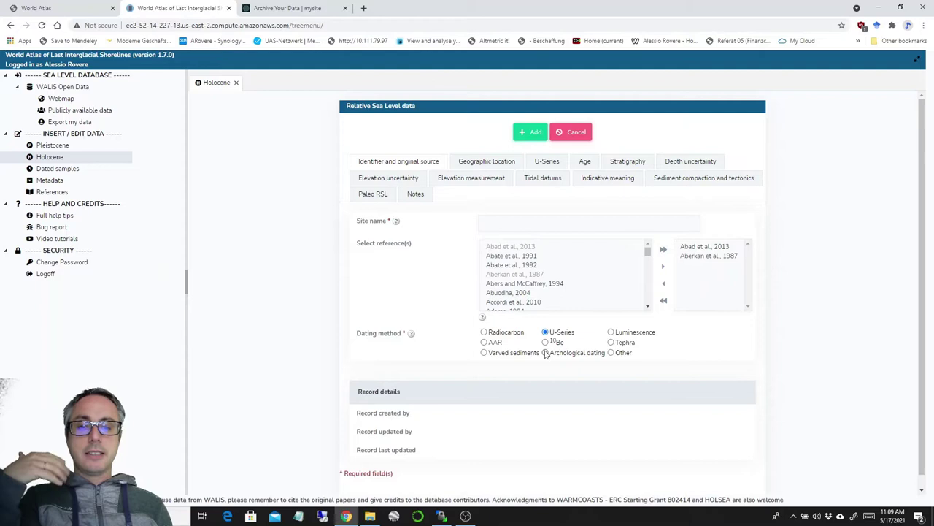
pyautogui.click(612, 332)
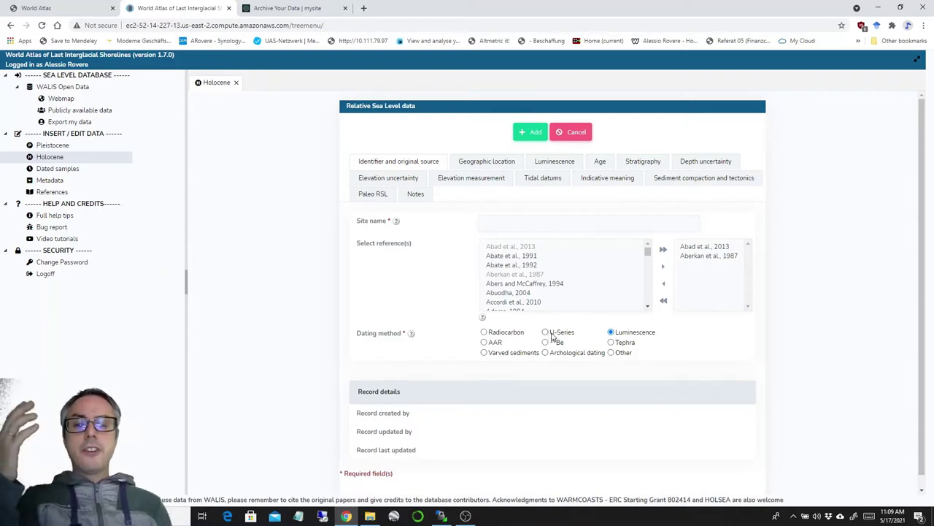
pyautogui.click(552, 336)
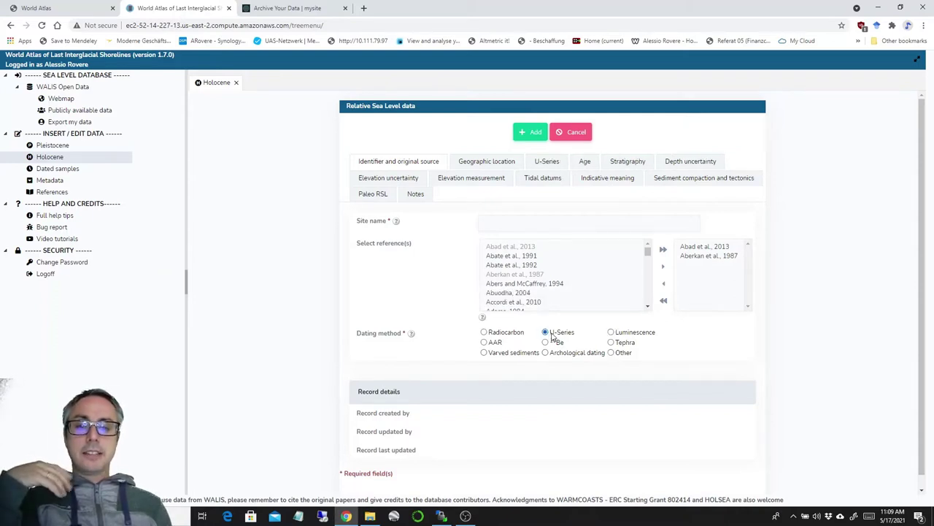
pyautogui.click(548, 163)
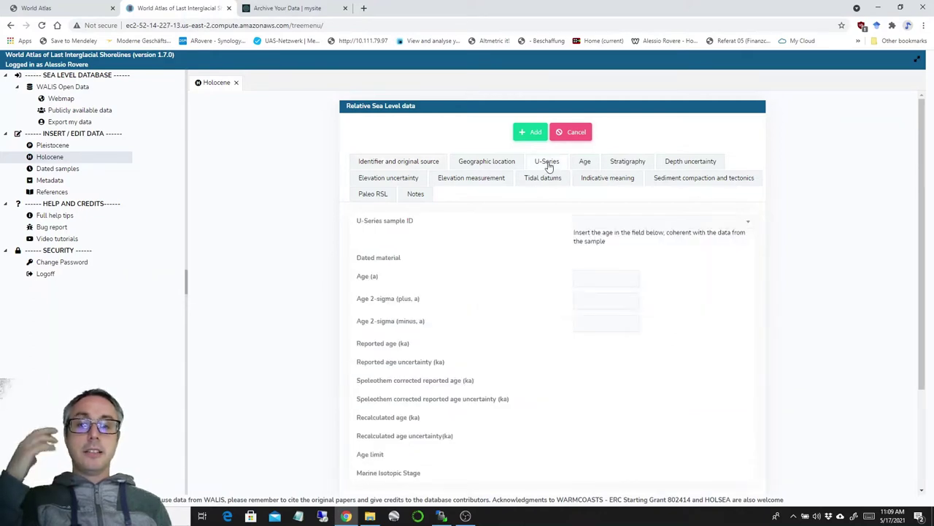
pyautogui.click(406, 166)
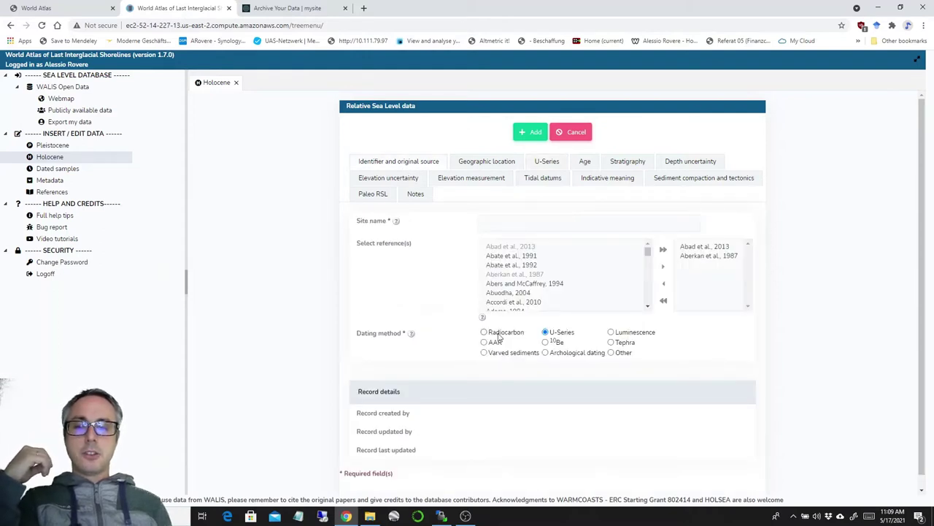
pyautogui.click(549, 164)
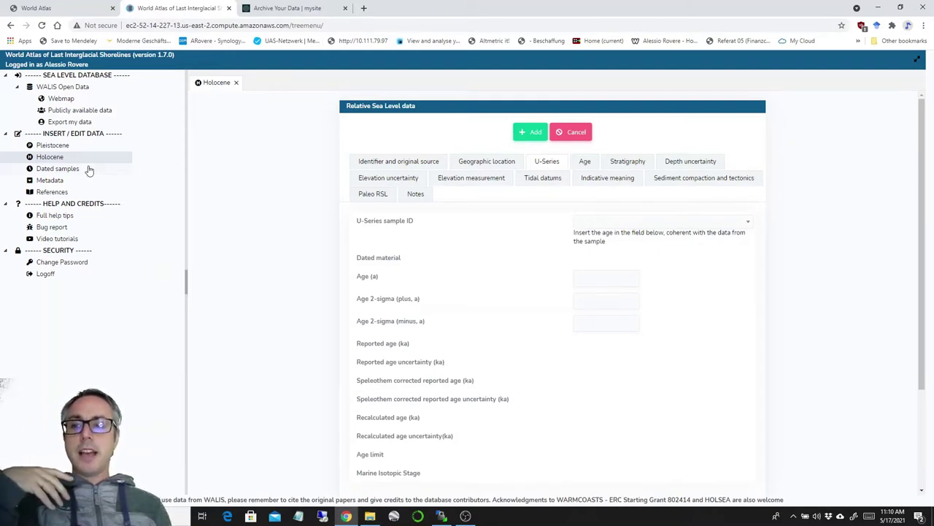
pyautogui.click(640, 224)
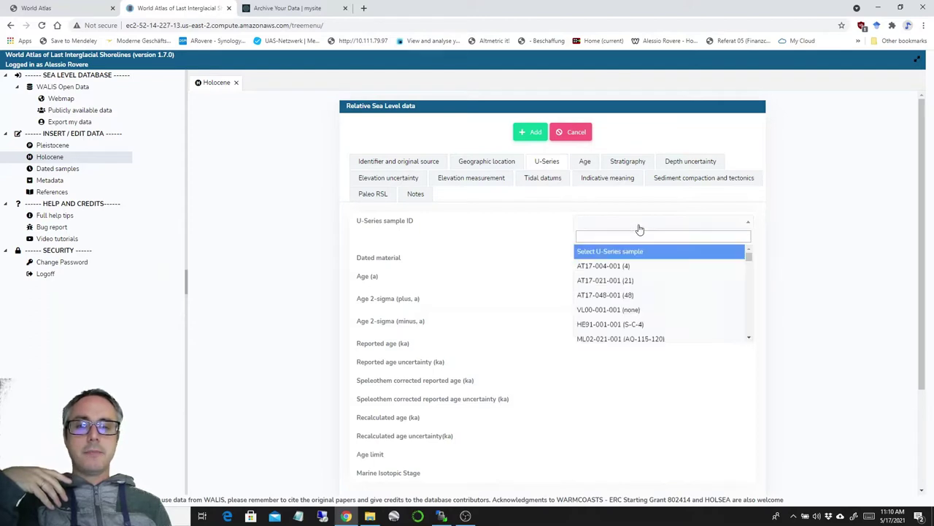
pyautogui.scroll(-3, 648, 307)
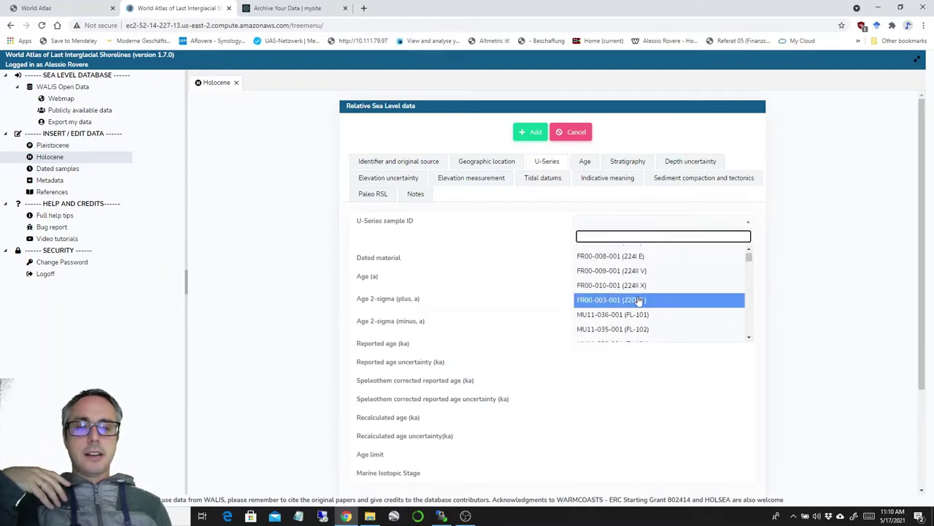
pyautogui.click(640, 298)
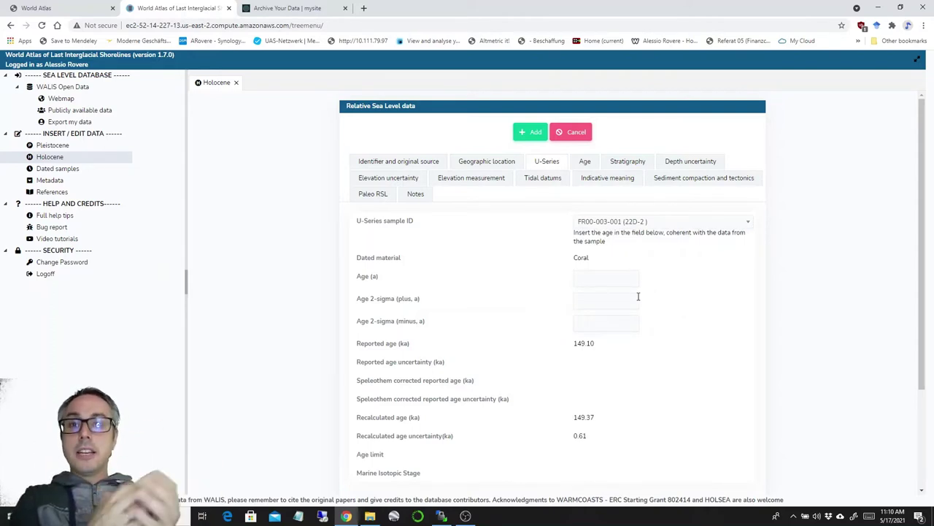
# Step: Enter the sample age as 149370 with plus and minus 2-sigma of 610
pyautogui.scroll(-1, 646, 306)
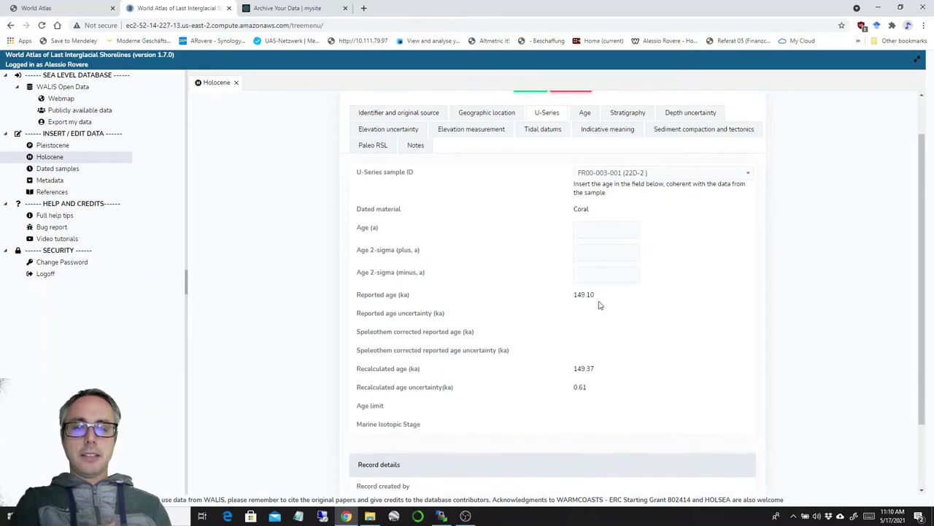
pyautogui.click(606, 229)
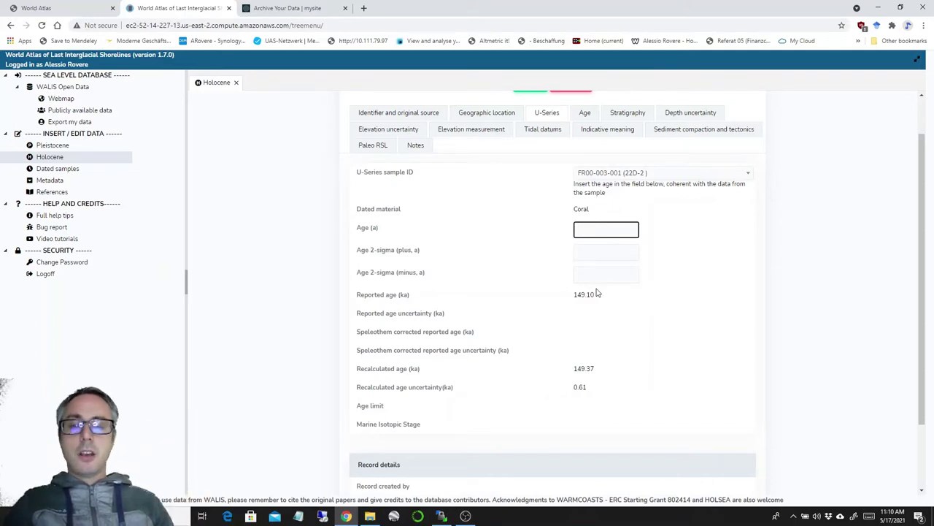
pyautogui.write('1,4')
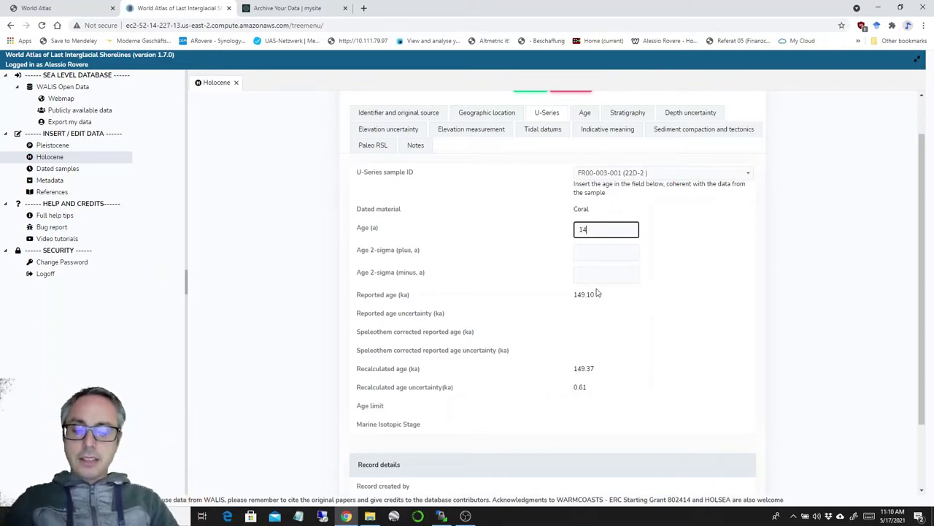
pyautogui.write('9')
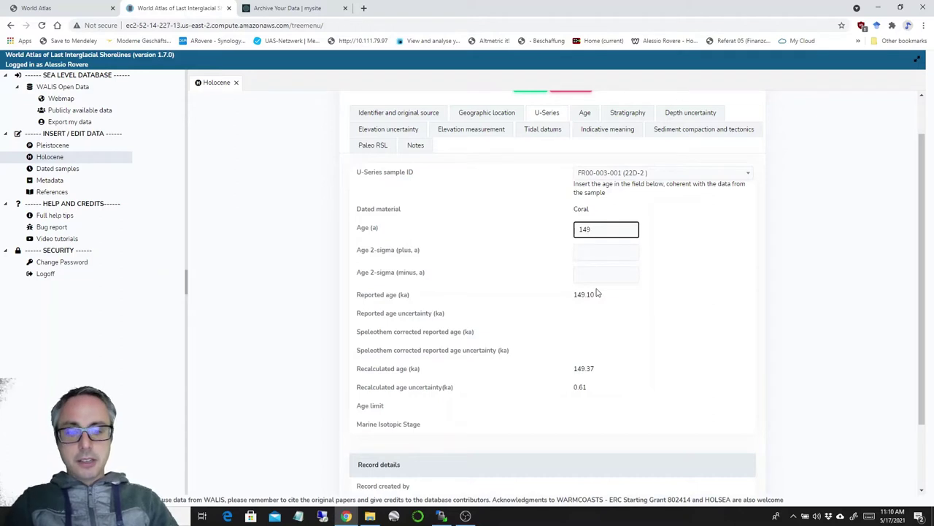
pyautogui.write('3')
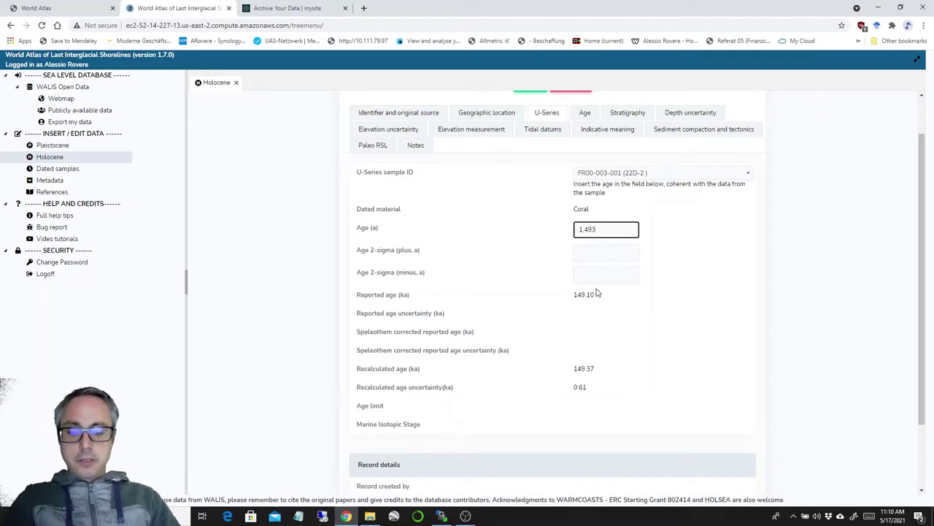
pyautogui.write('70')
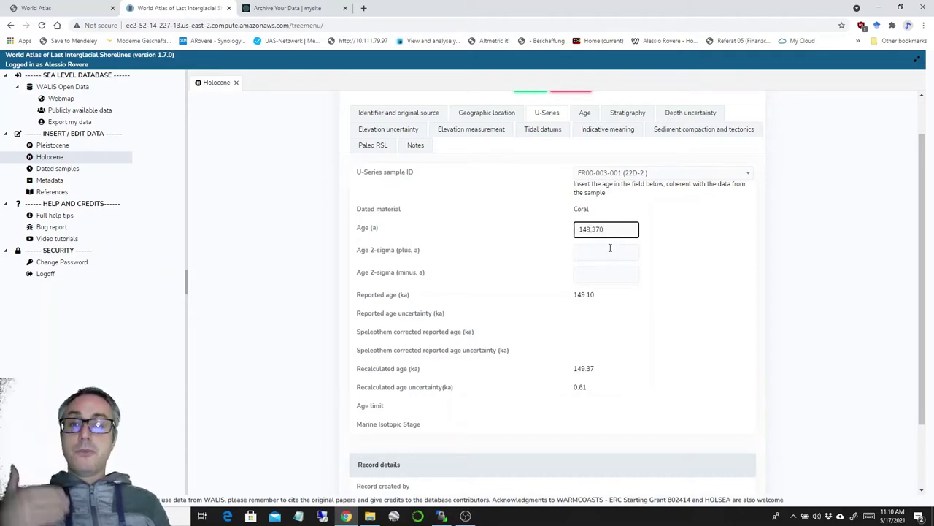
pyautogui.click(590, 252)
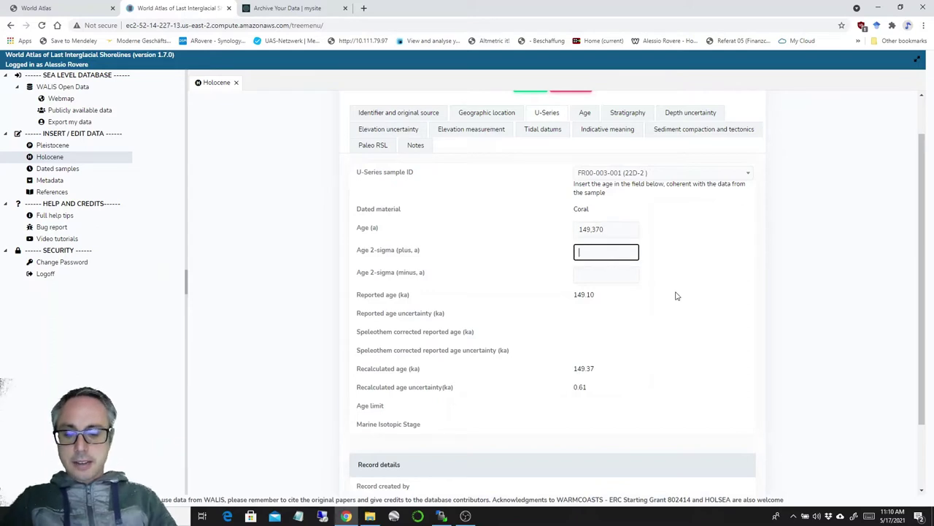
pyautogui.click(602, 273)
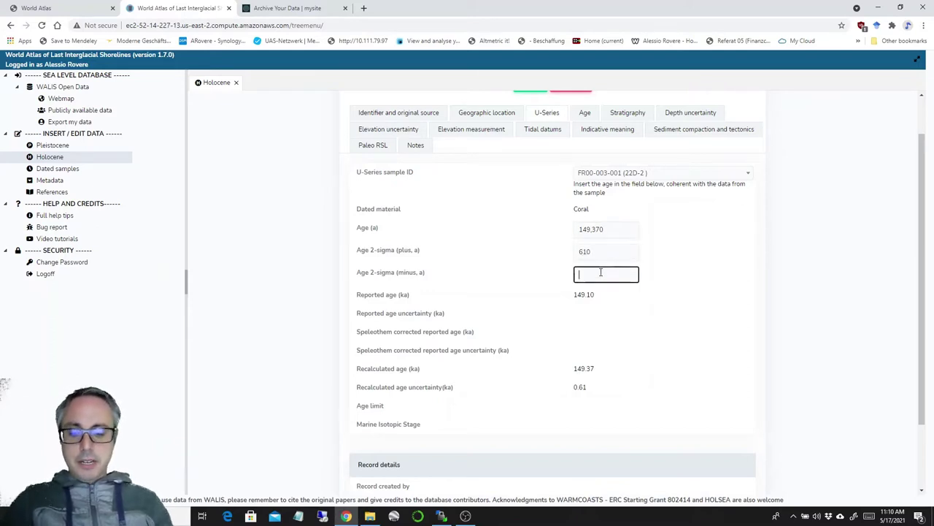
pyautogui.write('6')
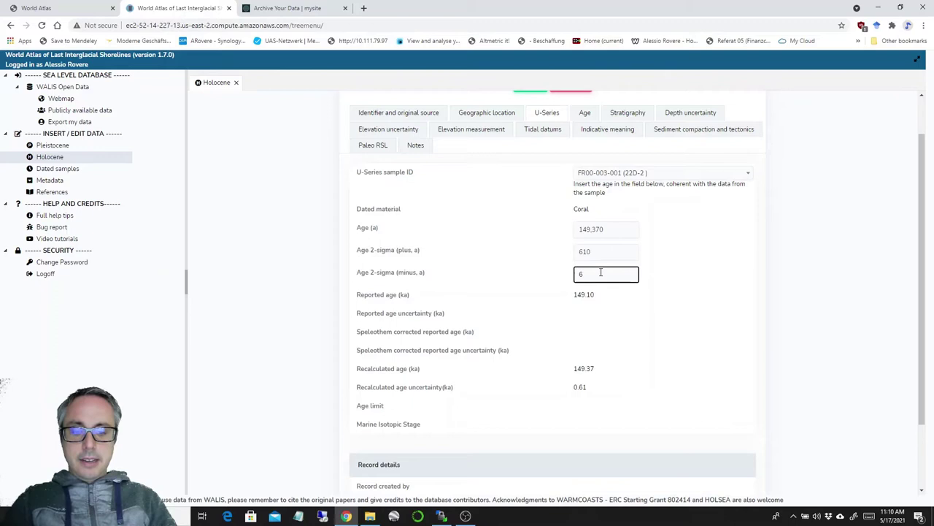
pyautogui.write('10')
pyautogui.click(717, 266)
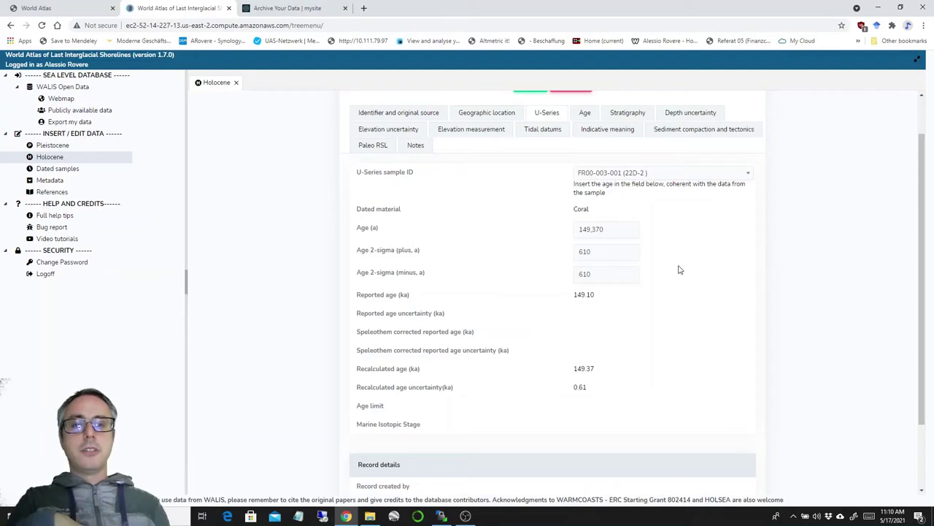
# Step: Compile the record's age from the U-Series sample, giving 149,370.00 ± 610.00
pyautogui.click(584, 114)
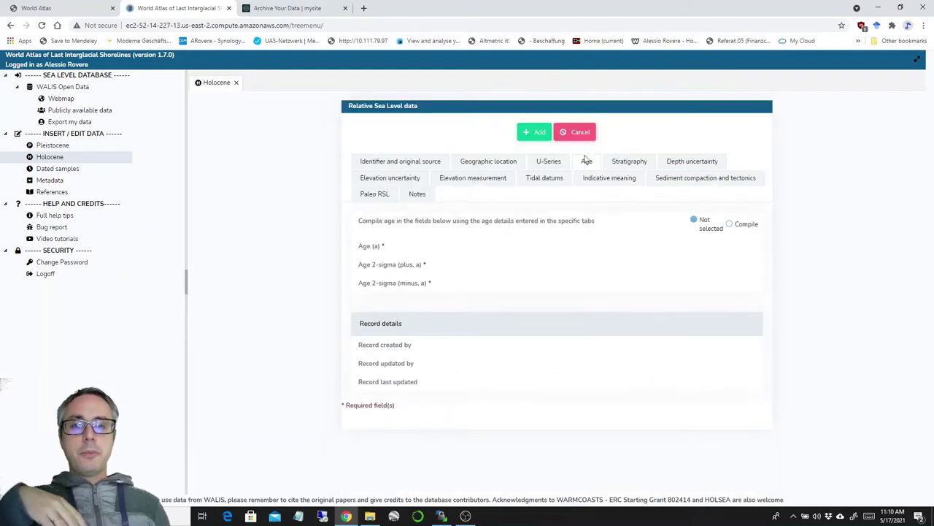
pyautogui.click(729, 224)
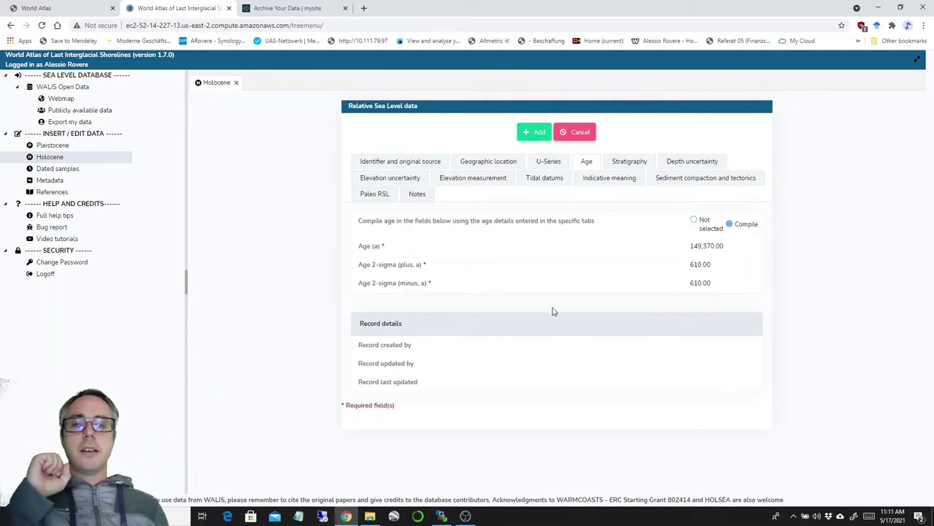
# Step: Select Radiocarbon as the dating method and start a new blank radiocarbon sample
pyautogui.click(397, 161)
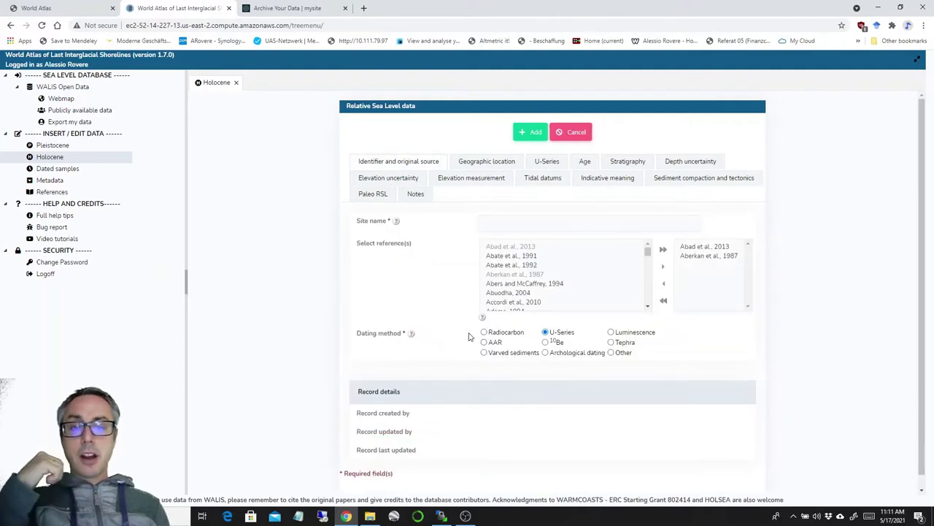
pyautogui.click(484, 333)
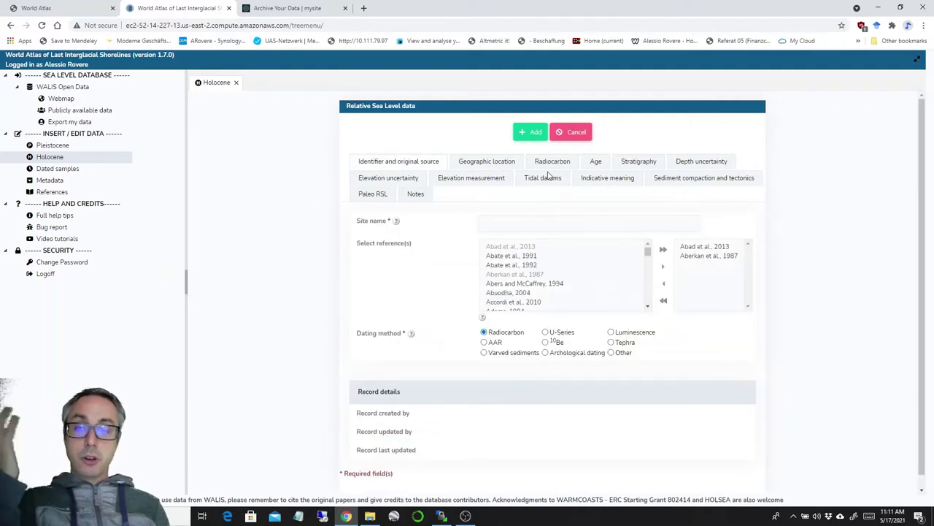
pyautogui.click(284, 8)
pyautogui.scroll(-2, 552, 255)
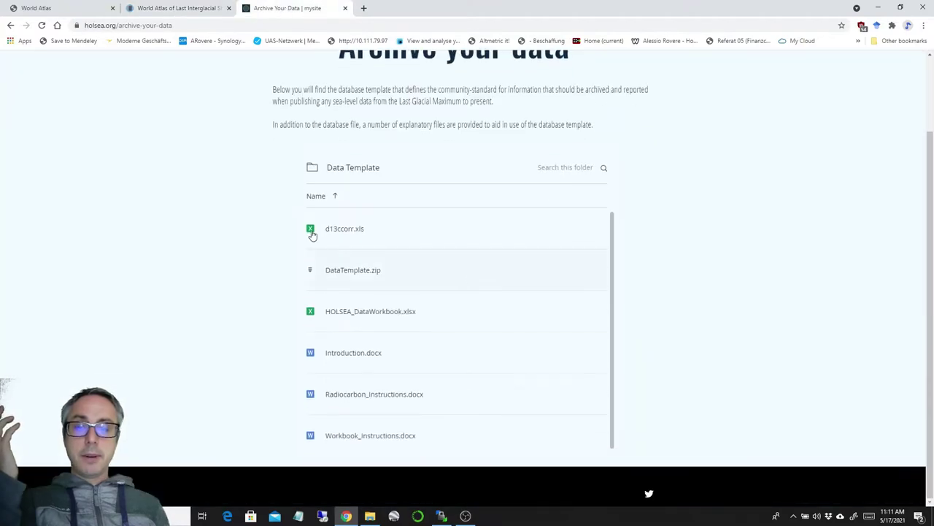
pyautogui.click(188, 9)
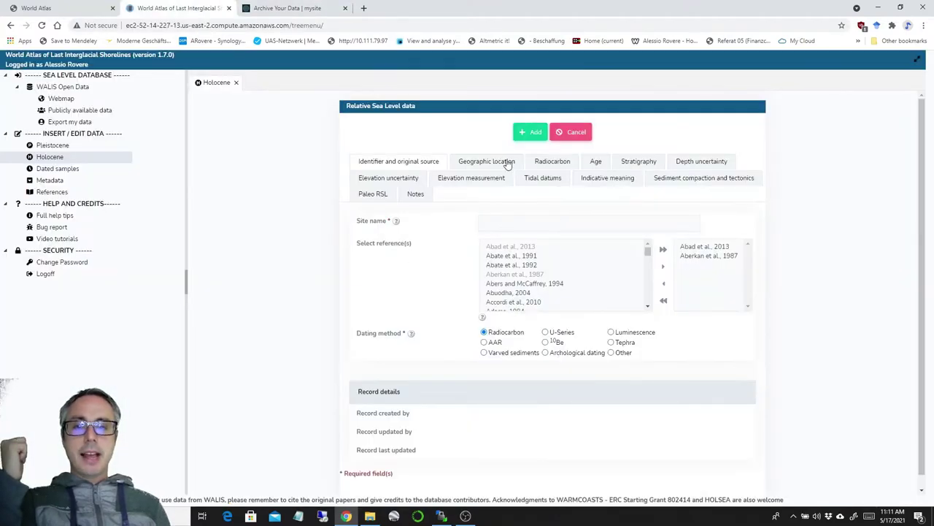
pyautogui.click(549, 161)
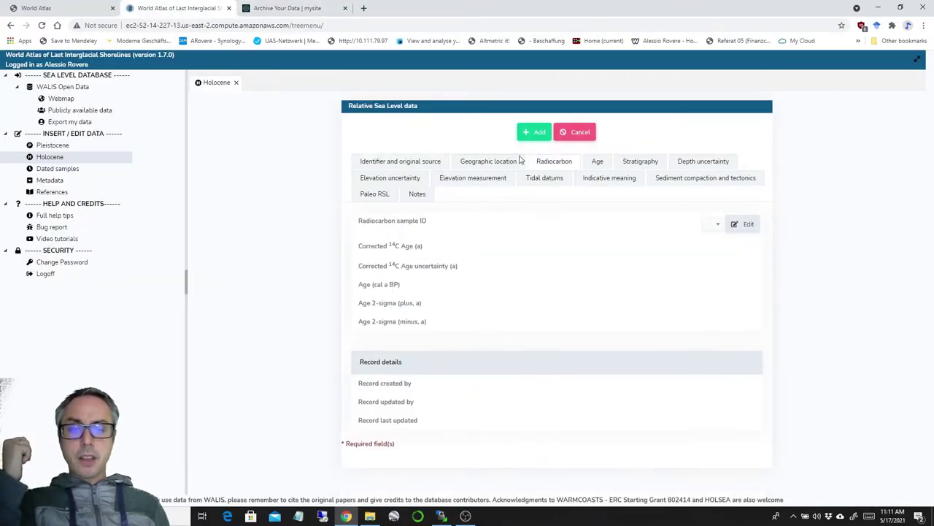
pyautogui.click(748, 230)
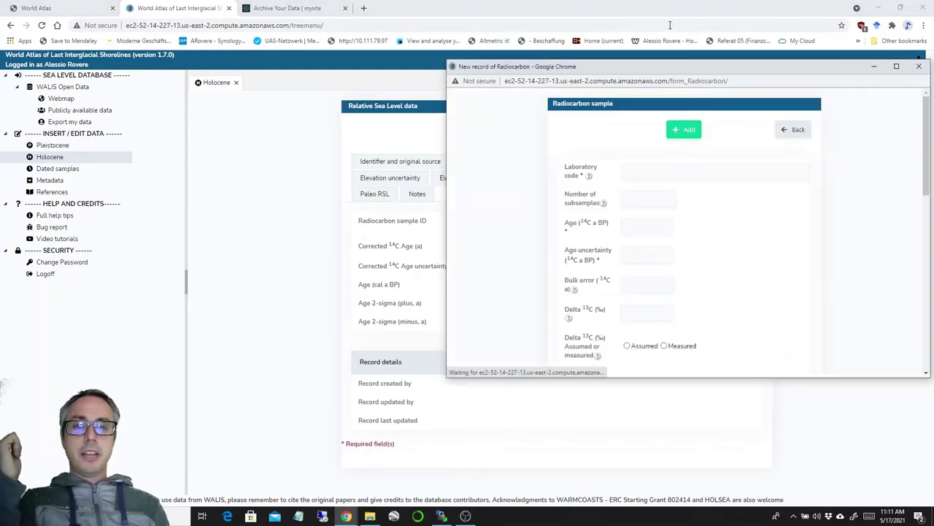
# Step: Review the New record of Radiocarbon form, then close it without saving
pyautogui.click(670, 61)
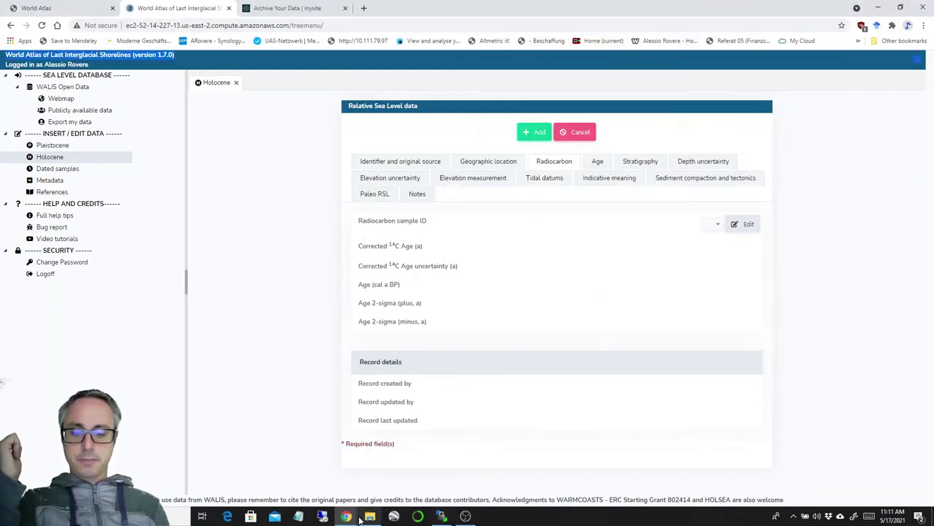
pyautogui.moveTo(346, 517)
pyautogui.click(398, 471)
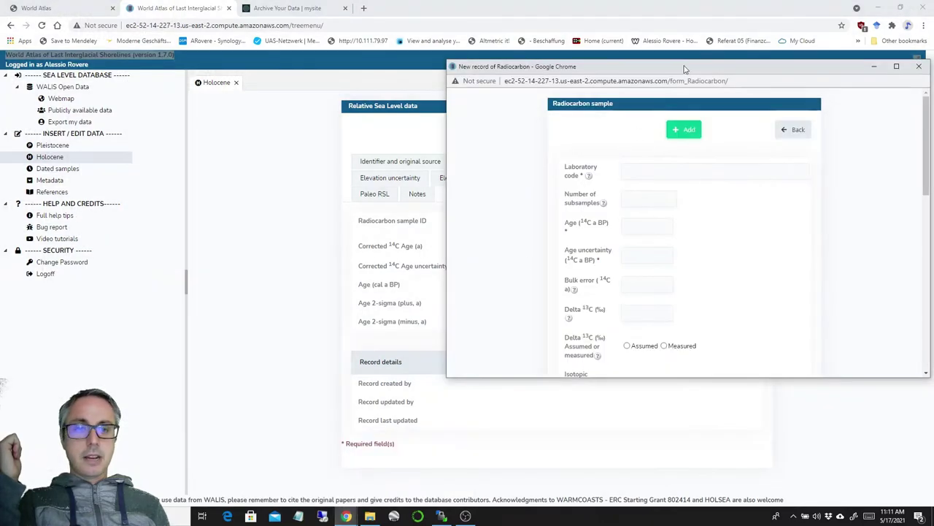
pyautogui.moveTo(676, 71); pyautogui.dragTo(513, 70)
pyautogui.scroll(-2, 624, 208)
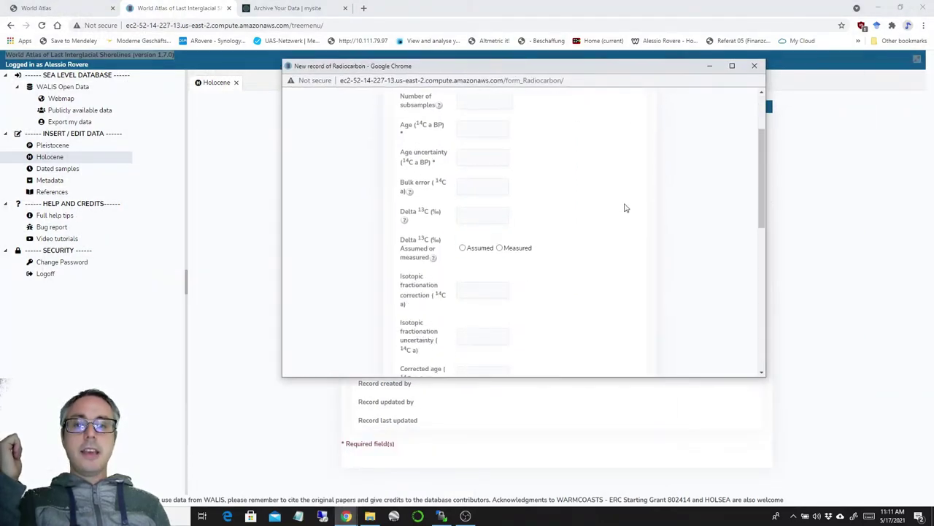
pyautogui.scroll(-5, 625, 208)
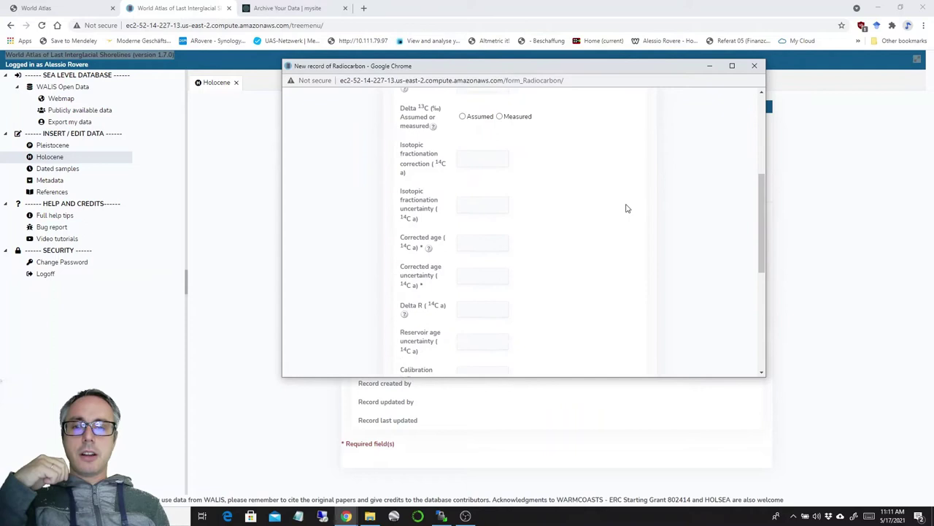
pyautogui.scroll(-5, 625, 208)
pyautogui.click(754, 65)
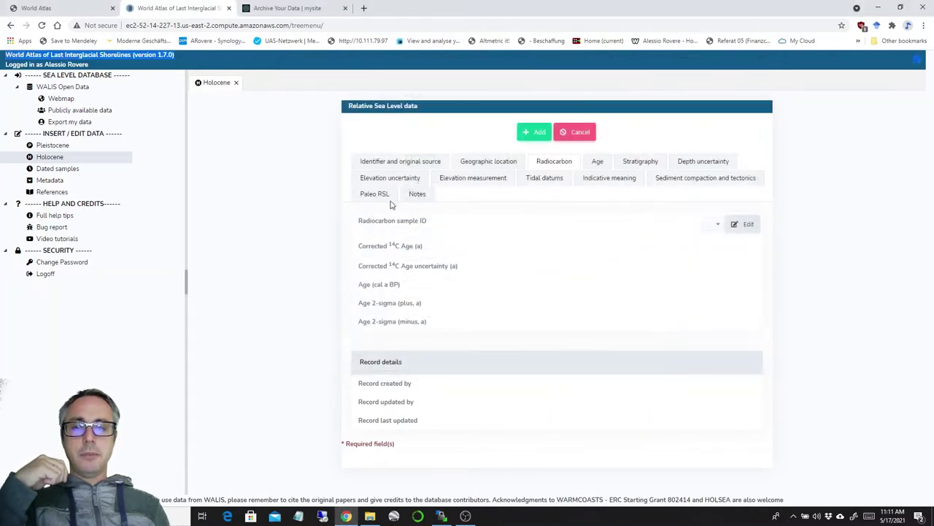
# Step: Confirm no existing radiocarbon samples are listed, then show the blank Age fields
pyautogui.click(712, 226)
pyautogui.click(847, 247)
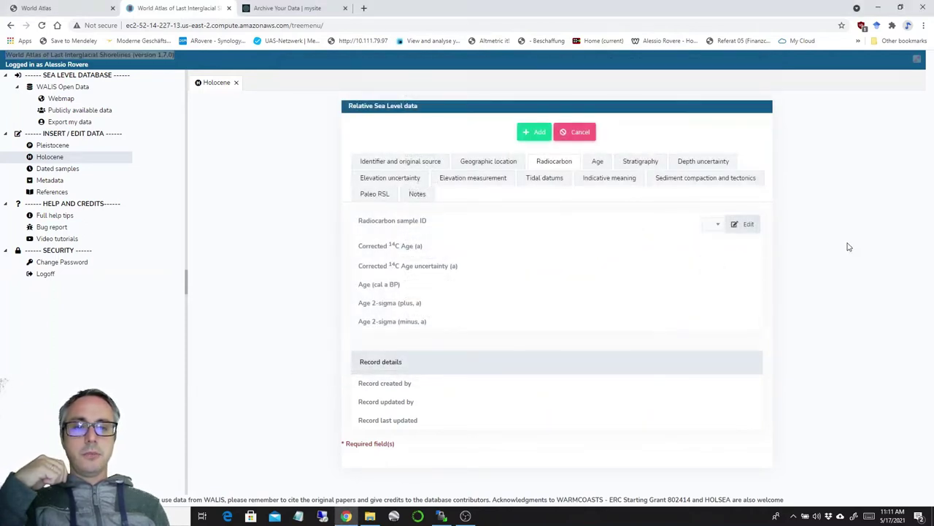
pyautogui.click(597, 162)
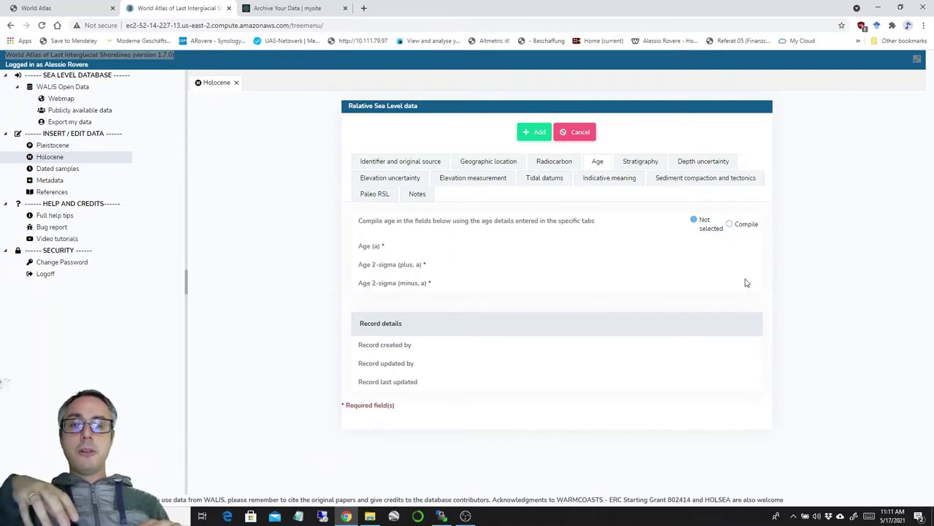
pyautogui.click(420, 163)
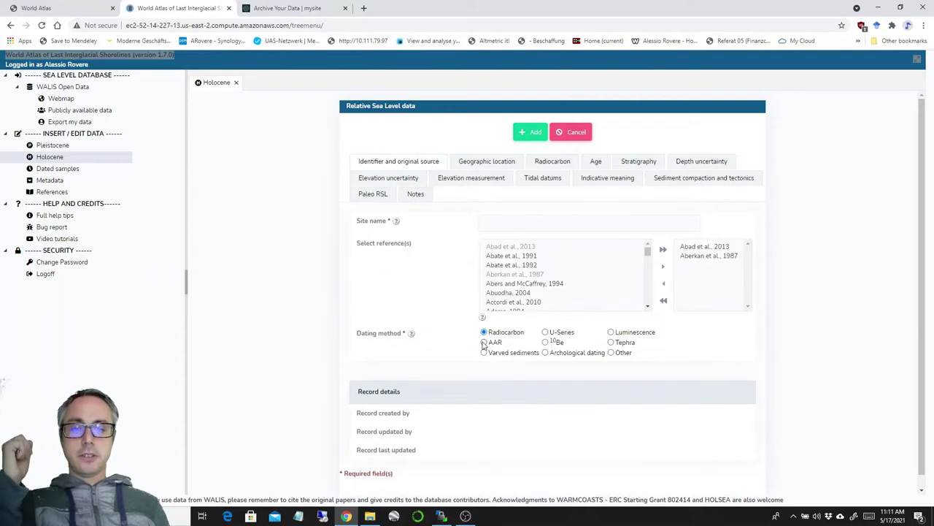
pyautogui.click(611, 334)
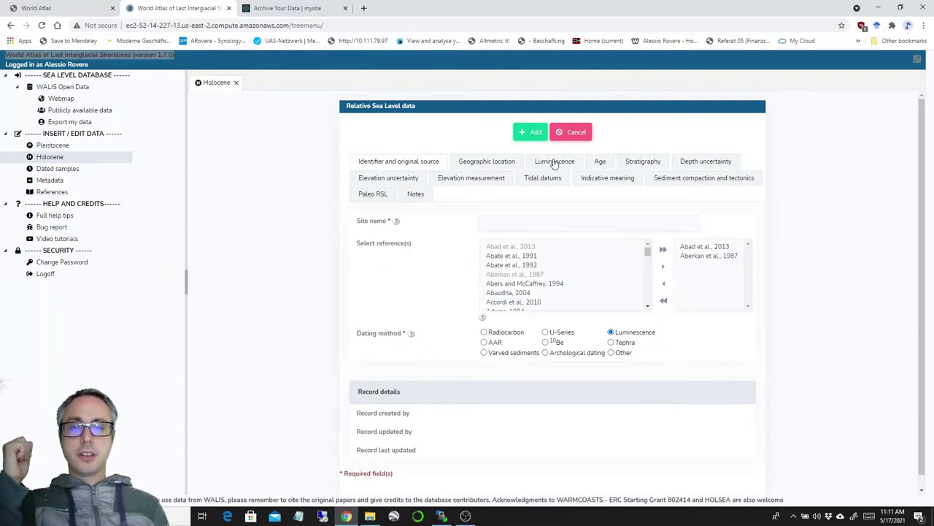
pyautogui.click(553, 162)
pyautogui.click(692, 222)
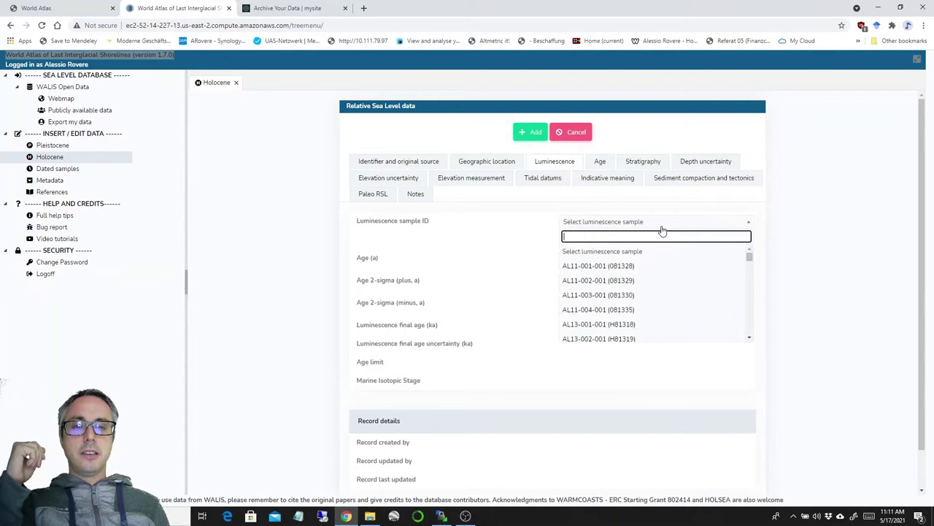
pyautogui.click(649, 264)
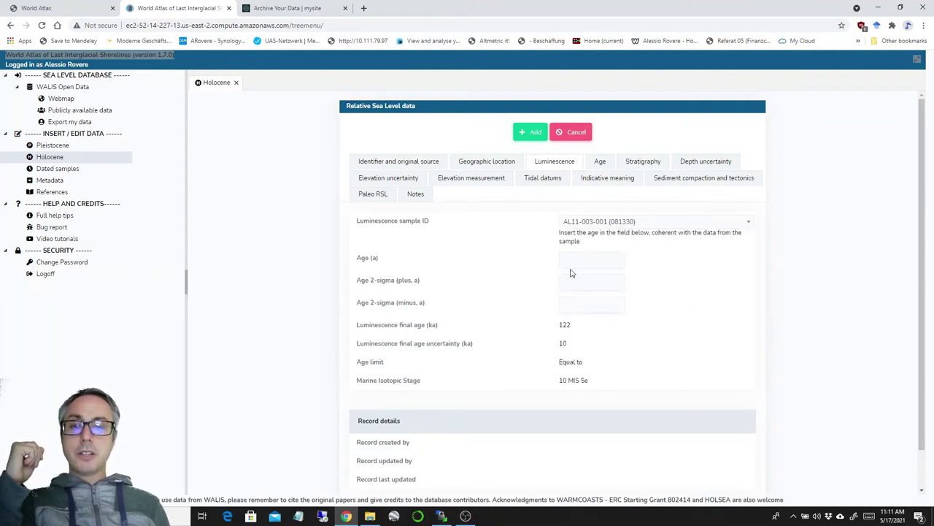
pyautogui.click(600, 162)
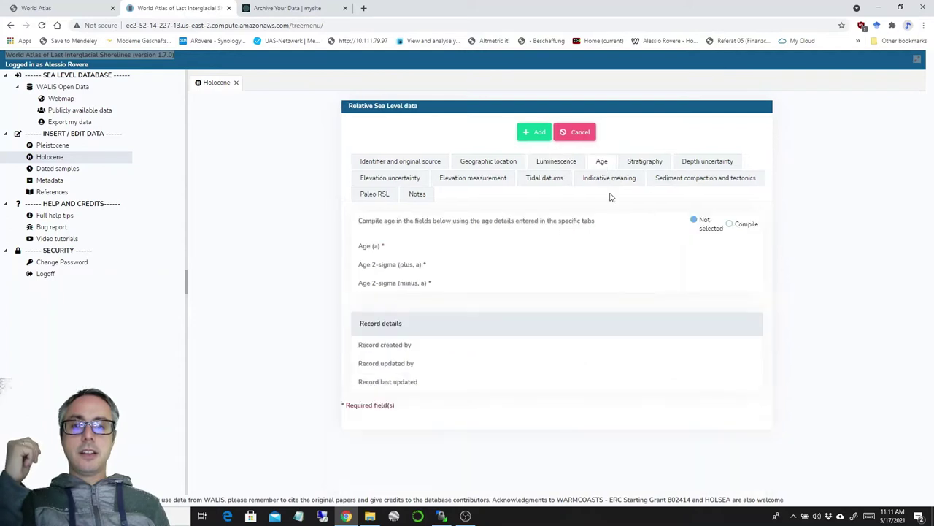
pyautogui.click(729, 226)
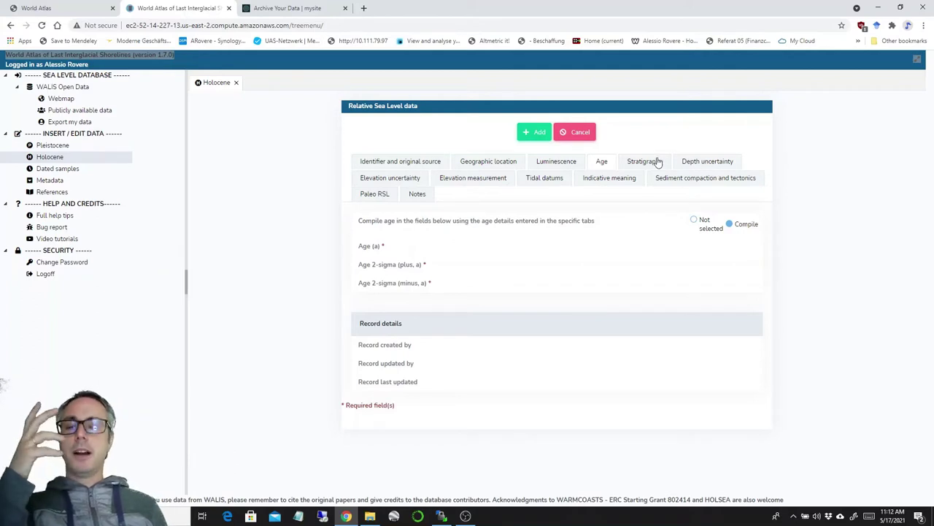
# Step: Read the Sampling method help on Depth uncertainty, then move to the Elevation measurement fields
pyautogui.click(705, 165)
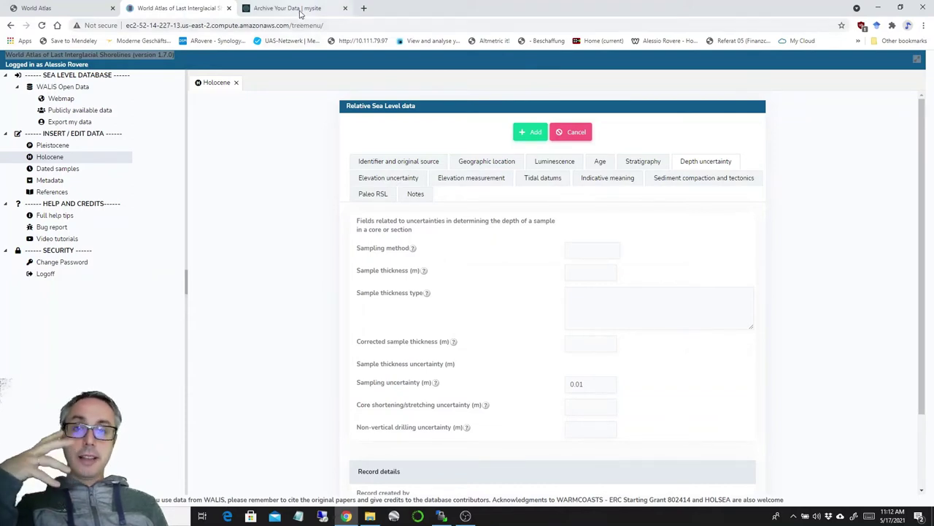
pyautogui.click(413, 248)
pyautogui.moveTo(114, 76); pyautogui.dragTo(111, 155)
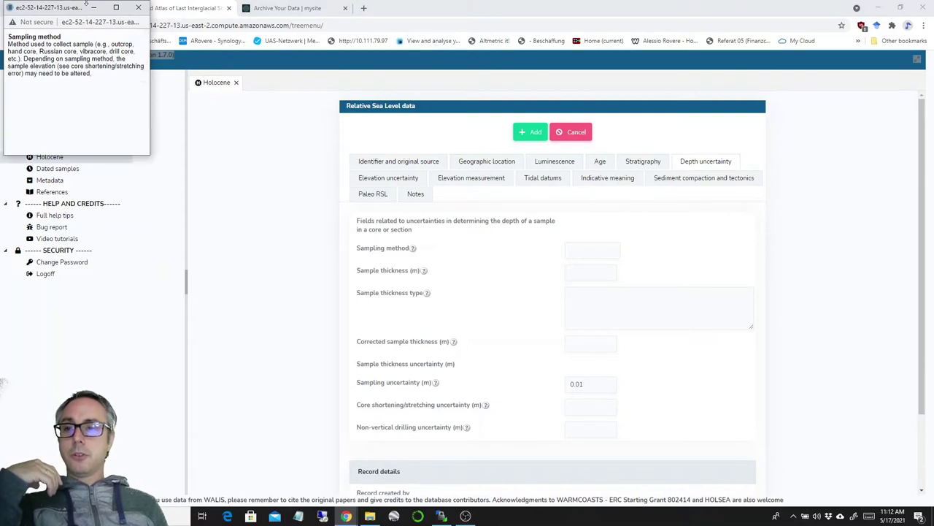
pyautogui.moveTo(67, 11); pyautogui.dragTo(309, 77)
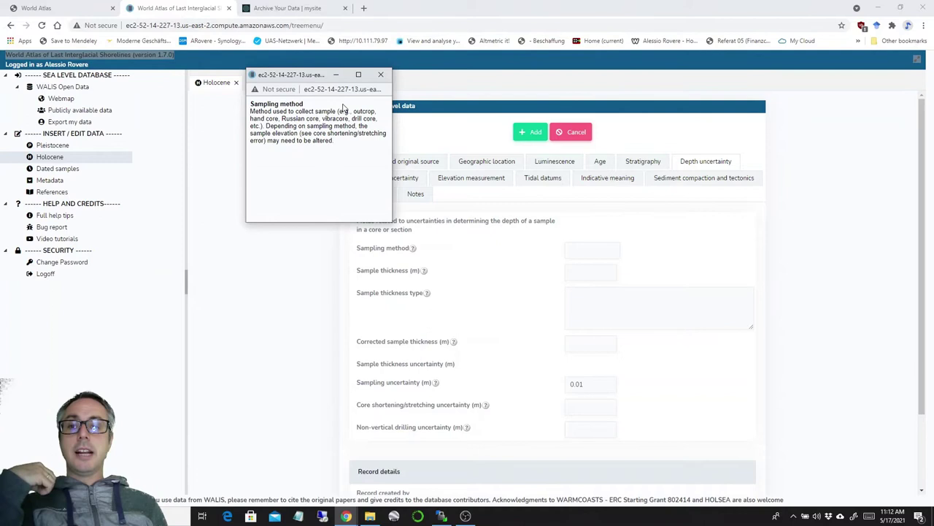
pyautogui.click(380, 76)
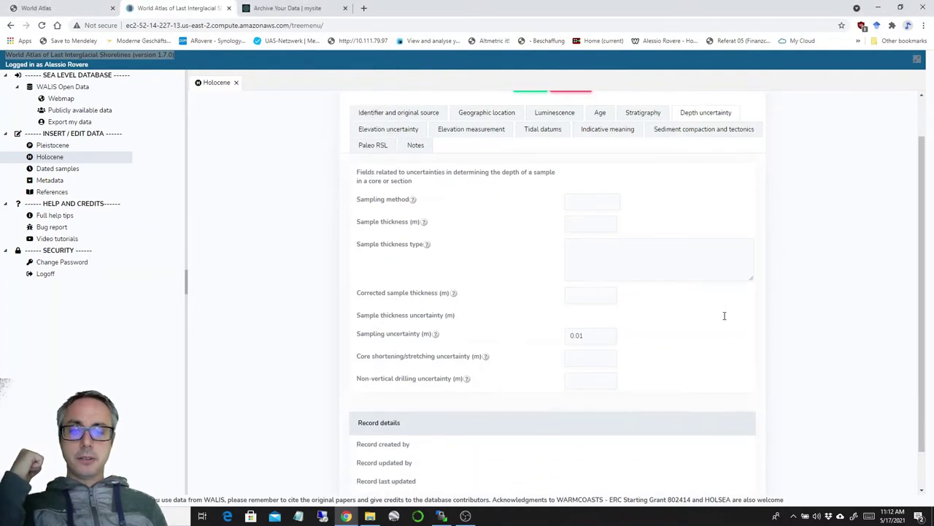
pyautogui.scroll(-1, 722, 315)
pyautogui.scroll(1, 803, 344)
pyautogui.click(471, 177)
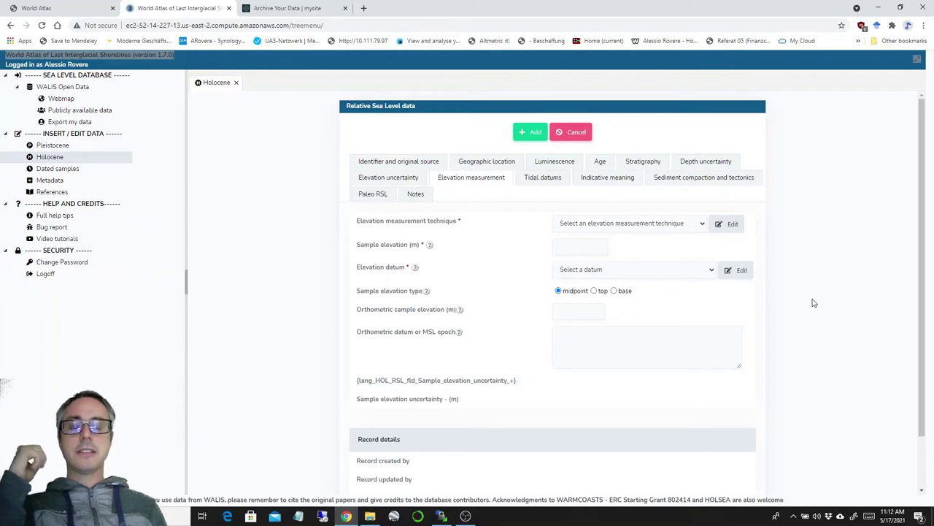
# Step: Browse elevation measurement techniques without choosing one, then view Tidal datums and Paleo RSL fields
pyautogui.tripleClick(377, 223)
pyautogui.click(513, 233)
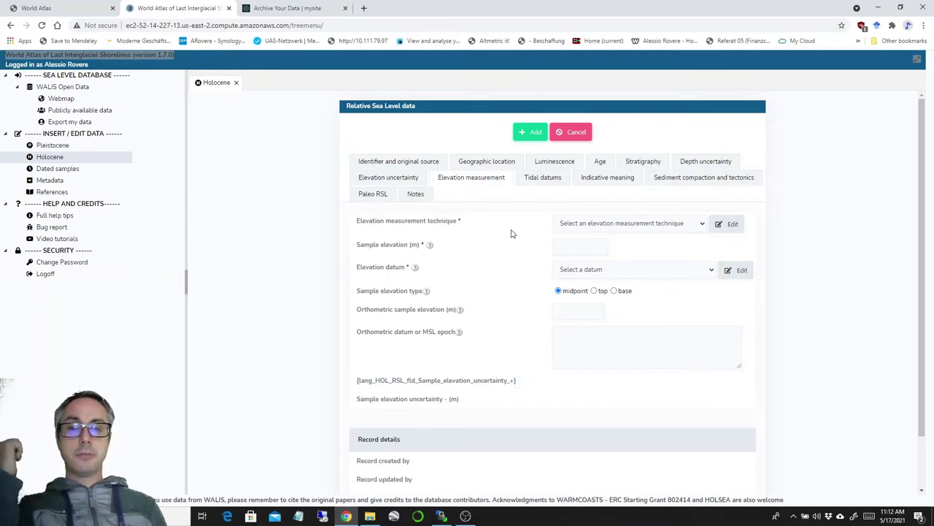
pyautogui.click(632, 222)
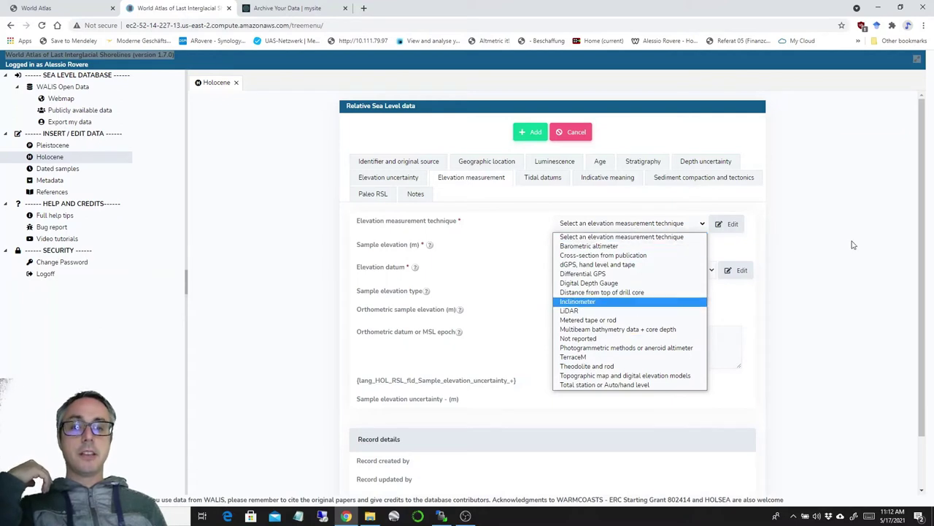
pyautogui.click(632, 225)
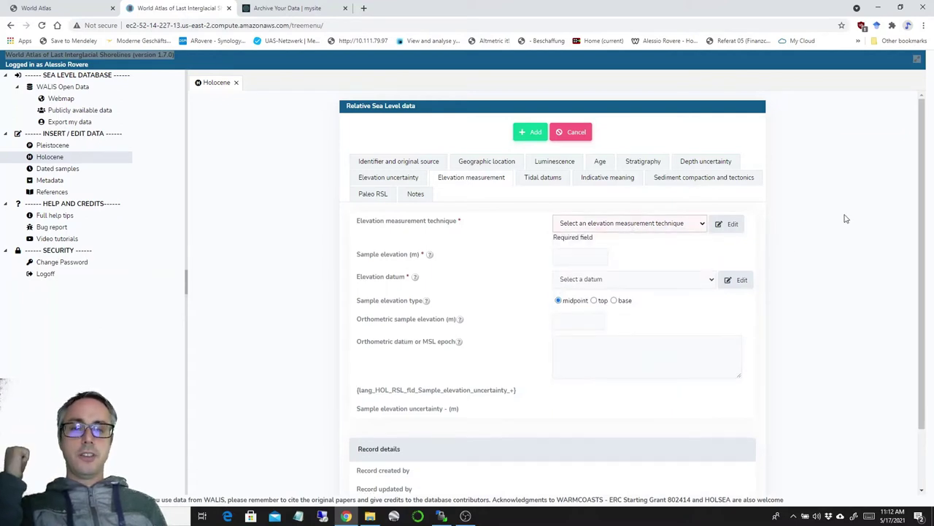
pyautogui.click(541, 179)
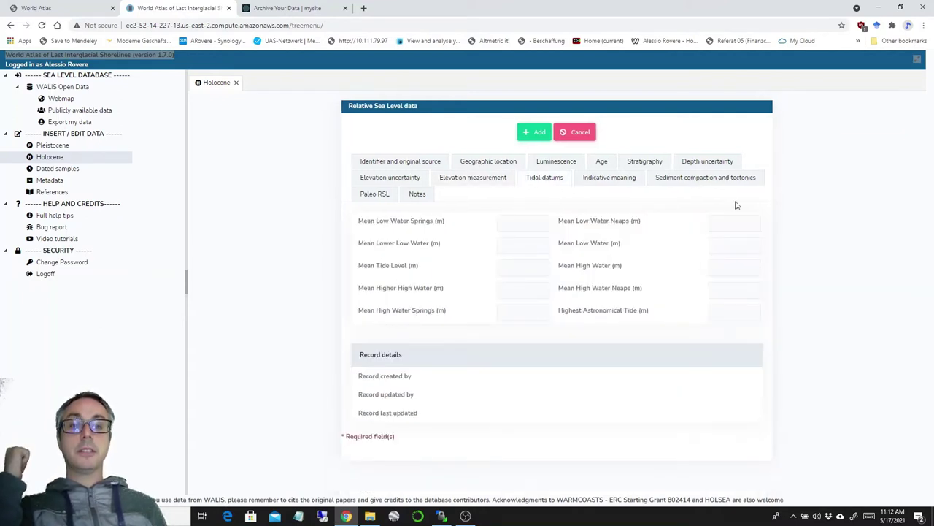
pyautogui.click(380, 195)
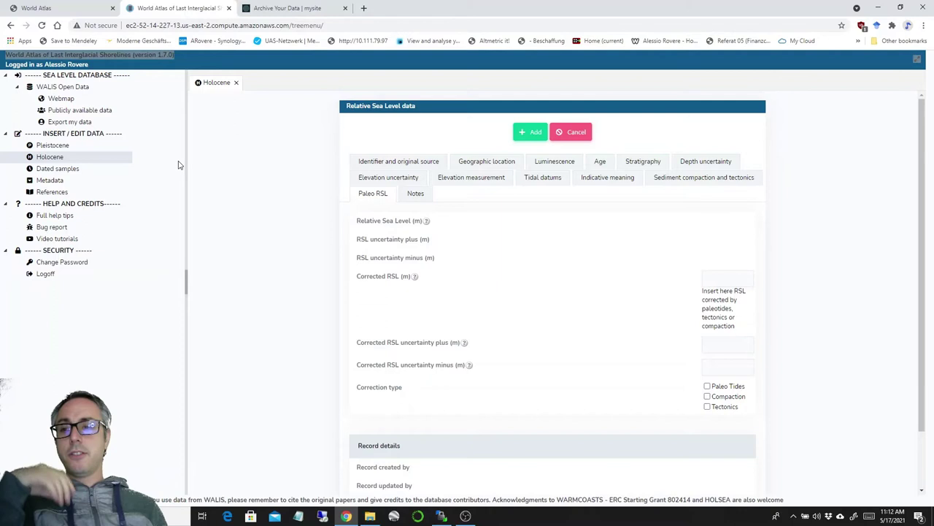
# Step: Open a Pleistocene stratigraphy datapoint and an Archeological Dated samples form, then return to Holocene
pyautogui.click(44, 144)
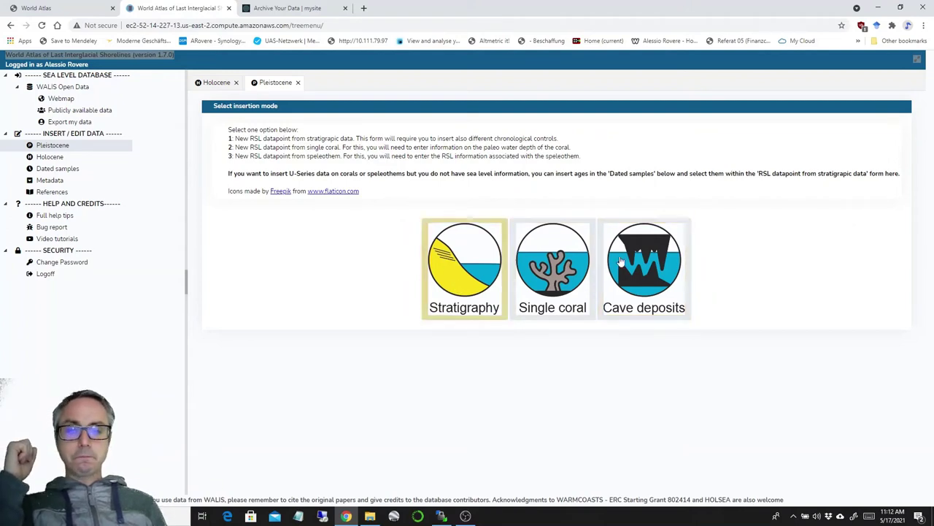
pyautogui.click(465, 287)
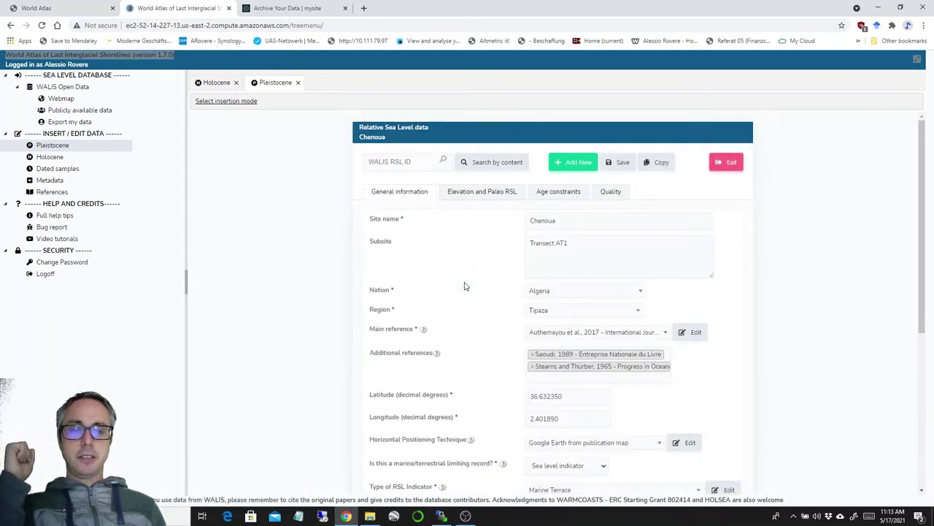
pyautogui.click(80, 170)
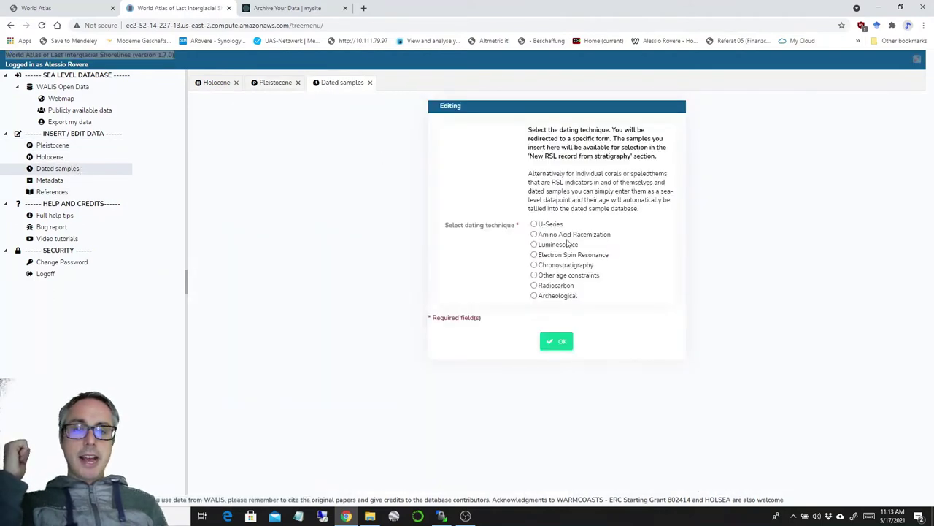
pyautogui.click(555, 295)
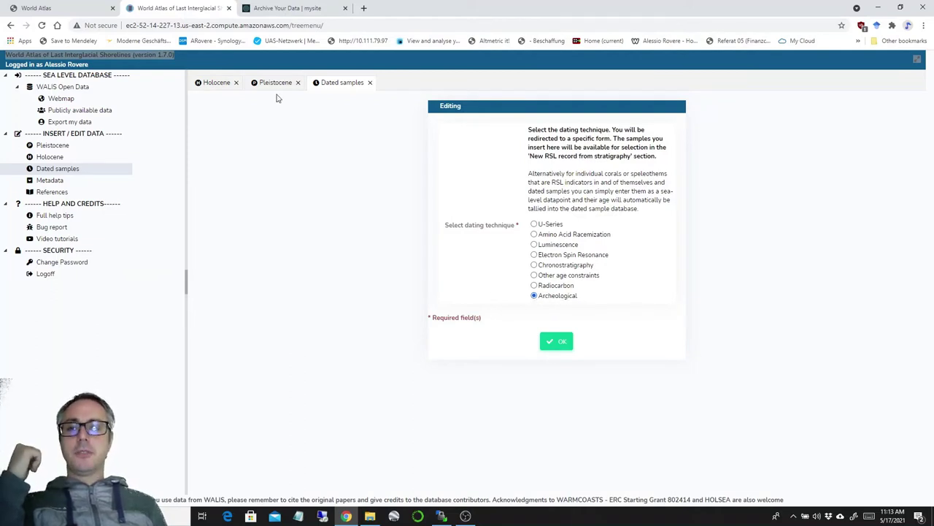
pyautogui.click(217, 82)
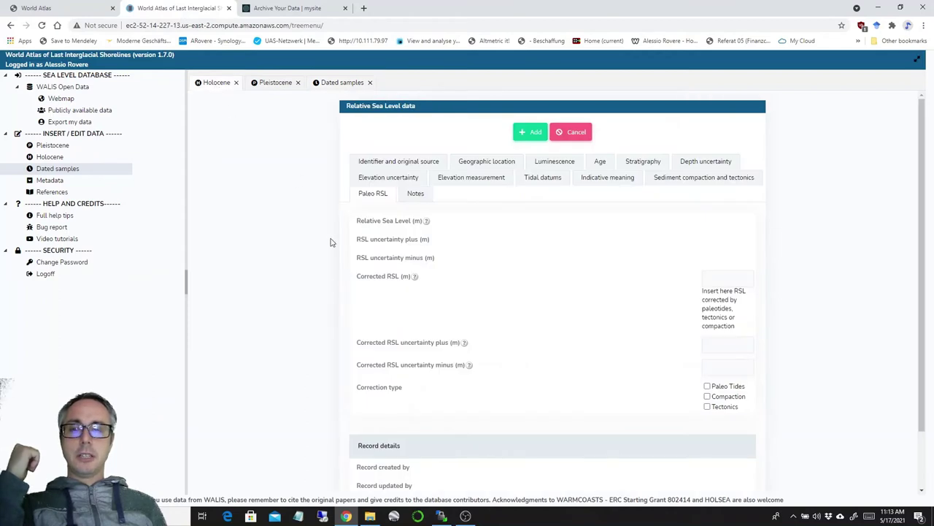
# Step: Switch the Holocene record's dating method from Luminescence to Varved sediments and check its new age tab
pyautogui.click(409, 163)
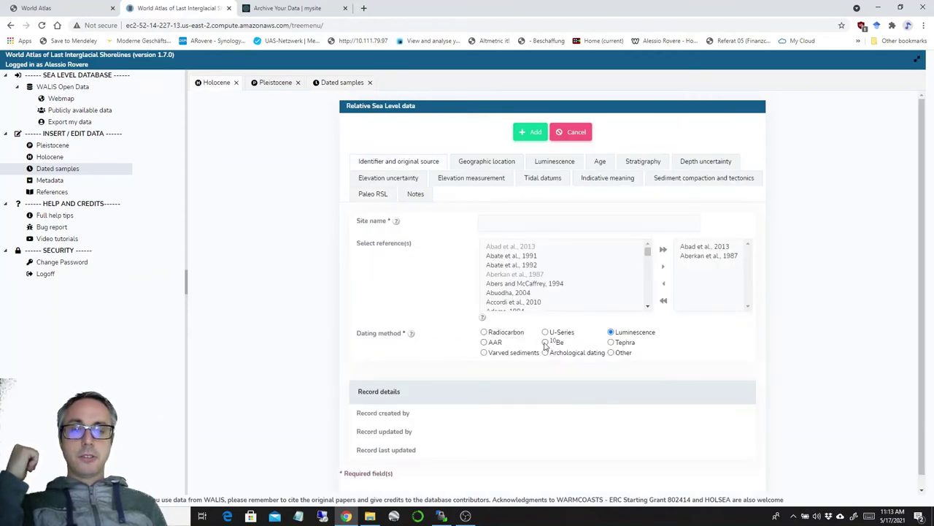
pyautogui.click(545, 343)
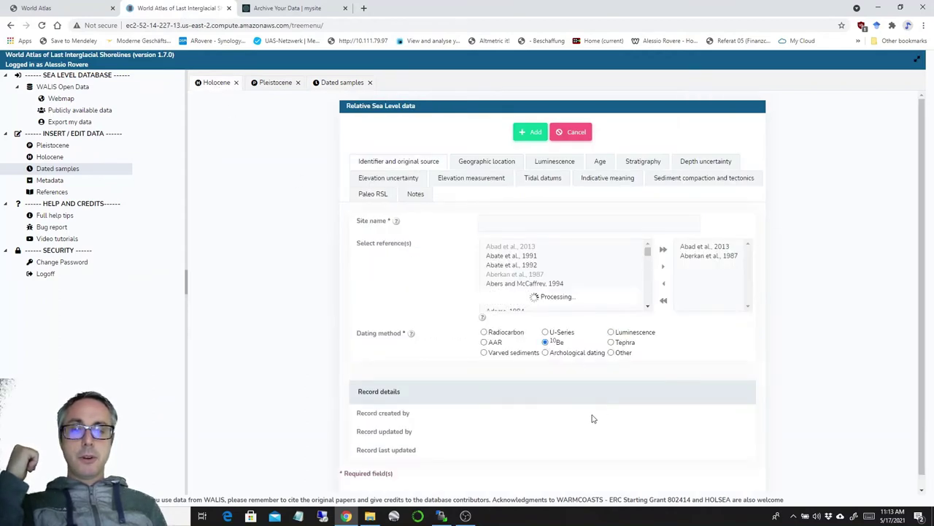
pyautogui.click(492, 354)
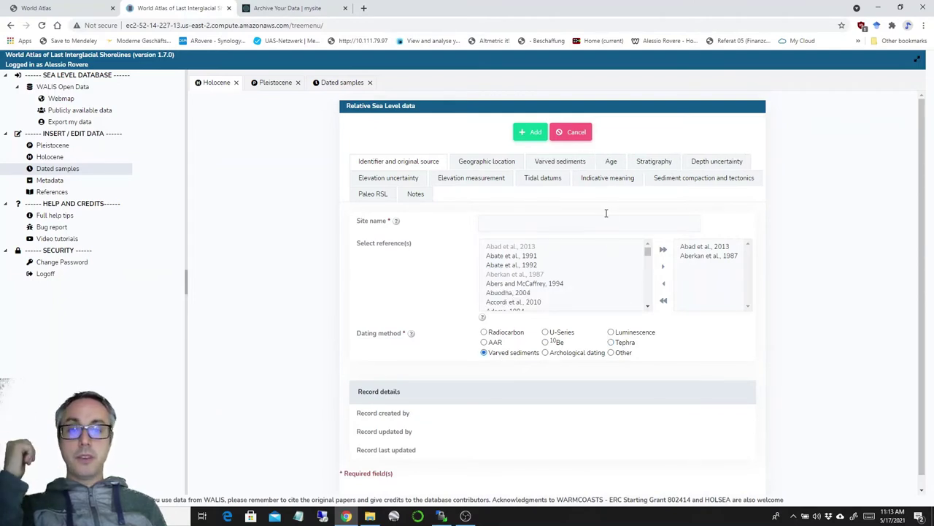
pyautogui.click(566, 167)
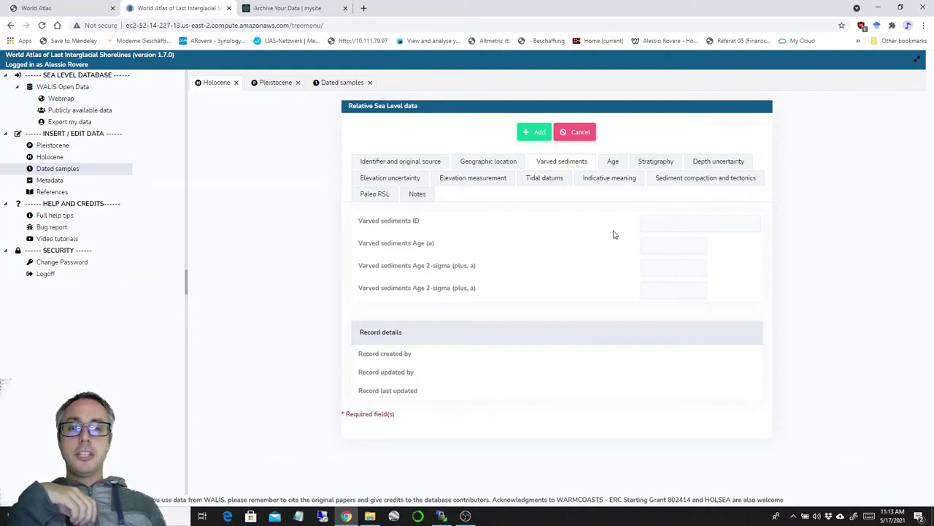
pyautogui.click(417, 164)
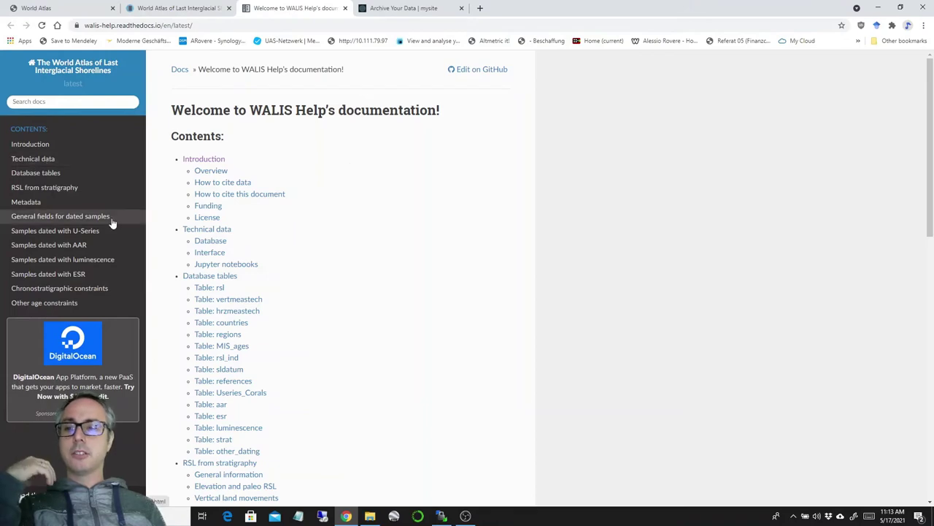
# Step: Open the RSL from stratigraphy help page and scroll past Vertical land movements to Age constraints
pyautogui.click(32, 187)
pyautogui.scroll(-2, 451, 192)
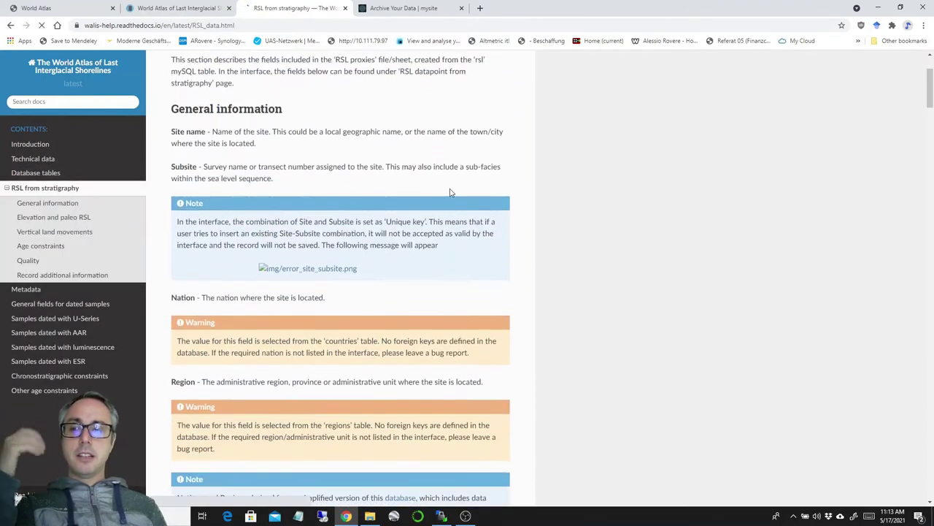
pyautogui.click(45, 216)
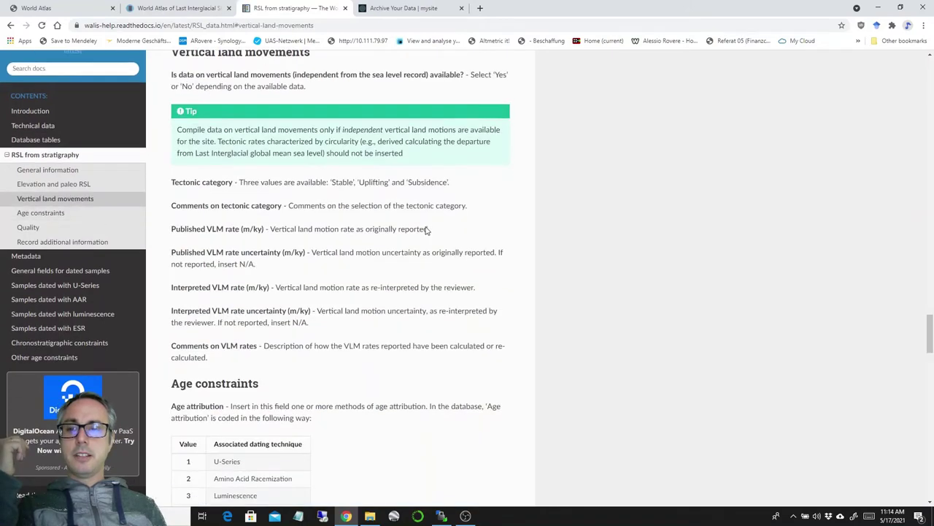
pyautogui.scroll(-2, 421, 248)
pyautogui.scroll(-2, 212, 299)
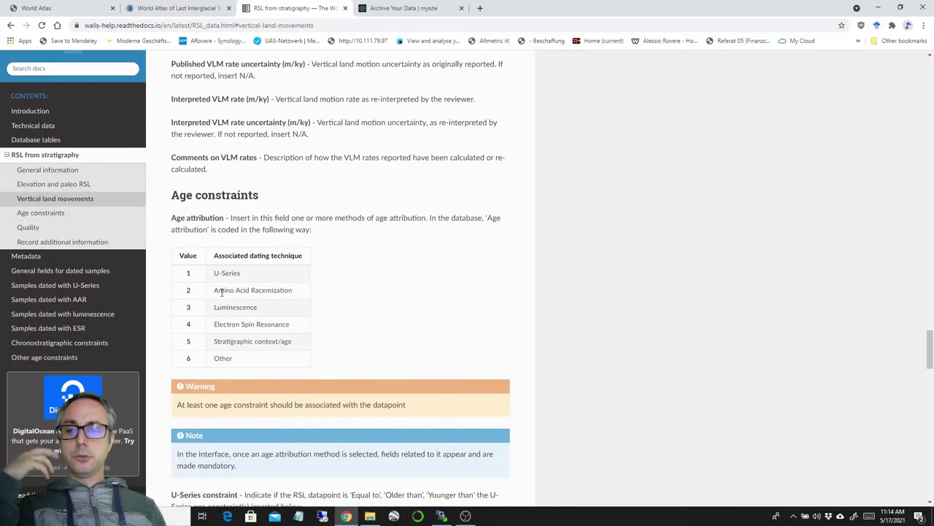
# Step: Preview the manual as a PDF from the Read the Docs flyout, then return to the help page
pyautogui.click(36, 495)
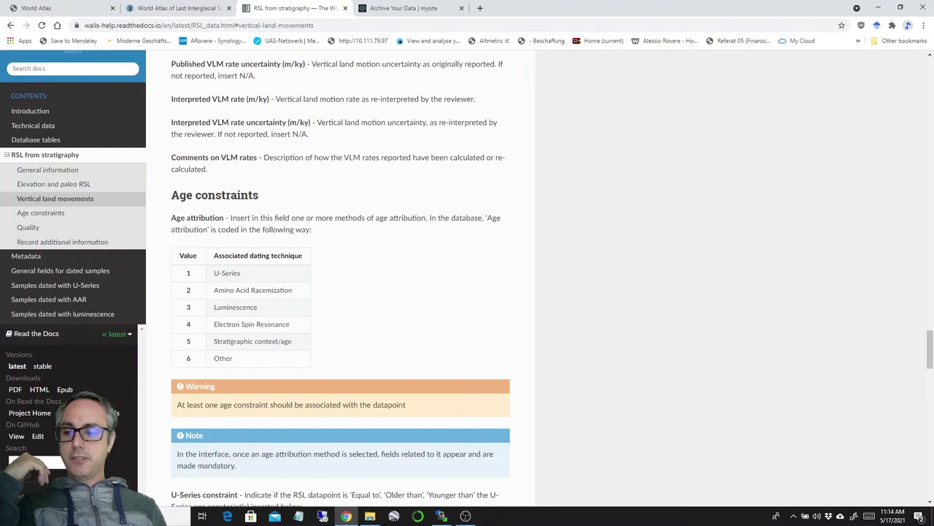
pyautogui.click(16, 391)
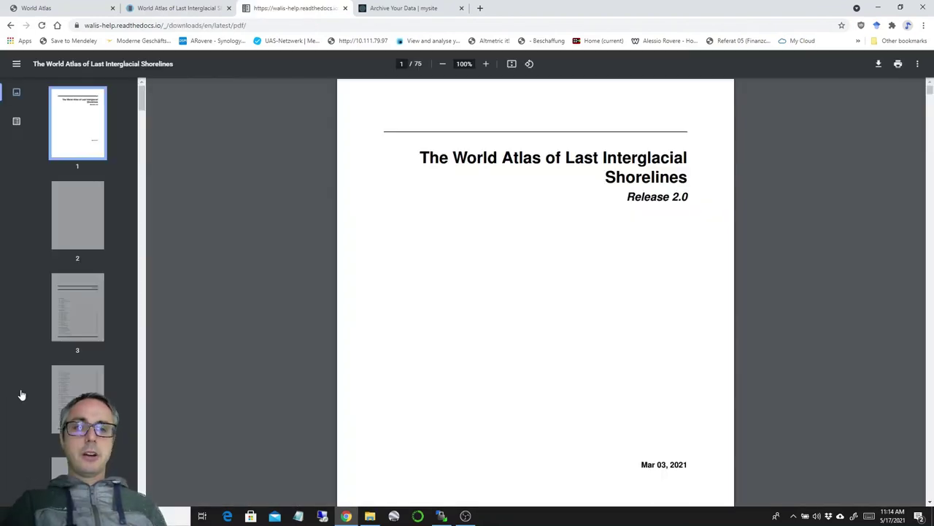
pyautogui.scroll(-20, 451, 266)
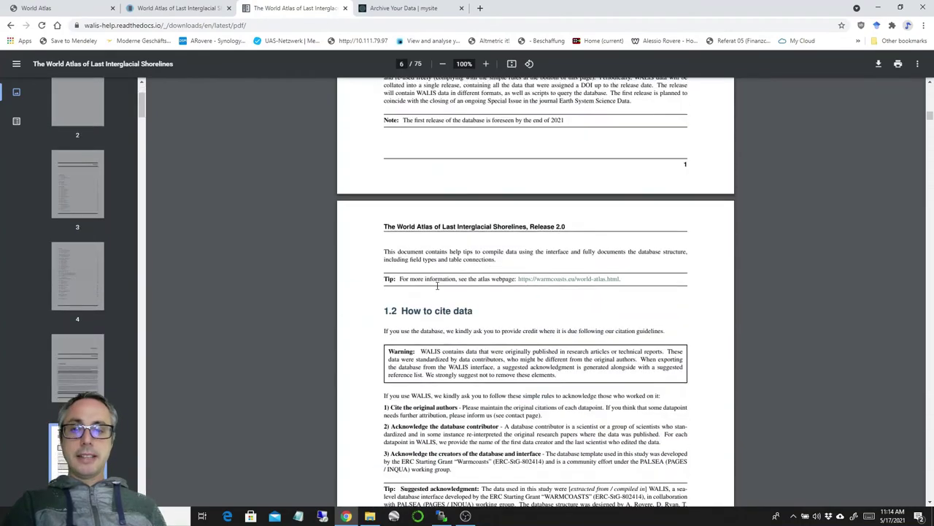
pyautogui.scroll(-20, 437, 286)
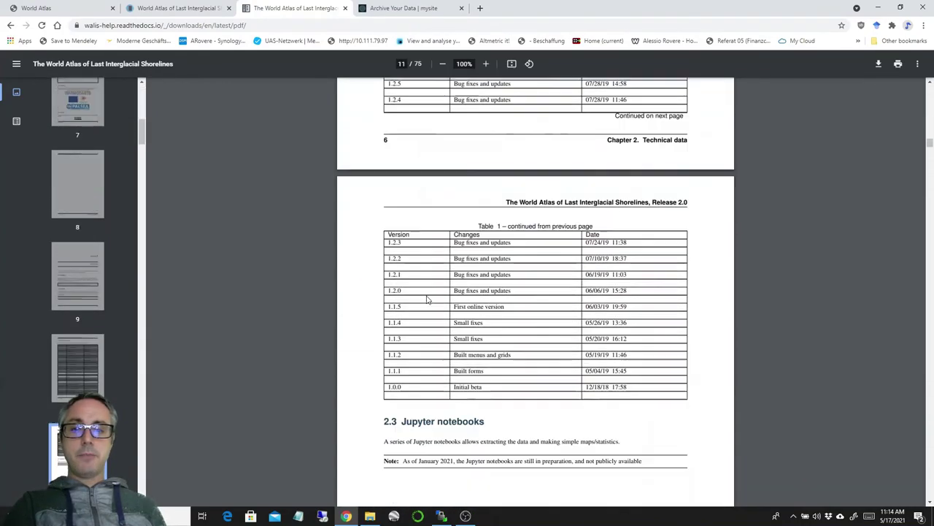
pyautogui.scroll(-15, 428, 300)
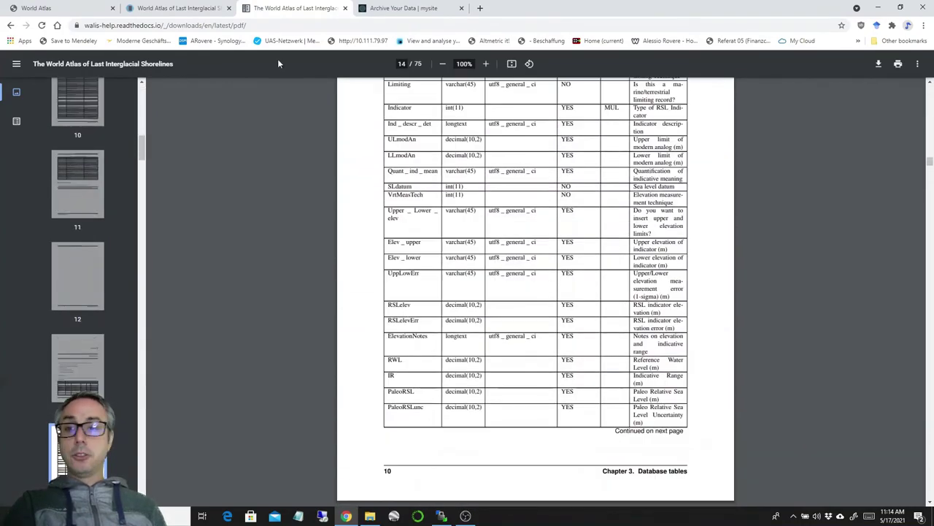
pyautogui.click(10, 26)
pyautogui.scroll(-3, 135, 438)
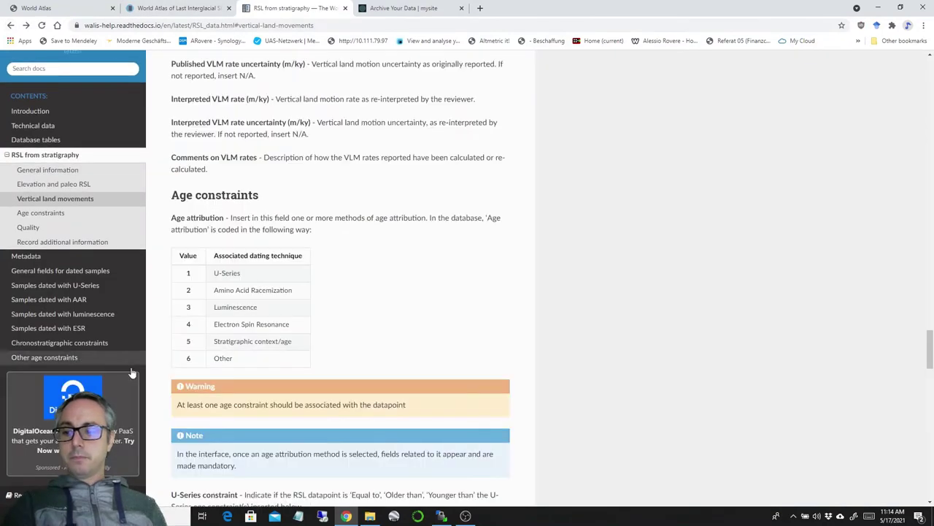
pyautogui.click(120, 495)
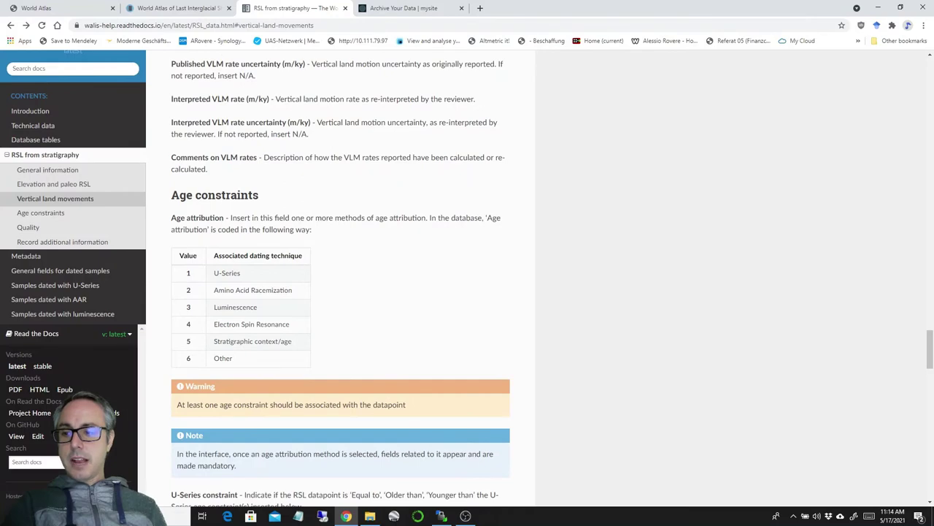
# Step: Look through the RSL_data.rst source file on GitHub, then close that page
pyautogui.click(14, 437)
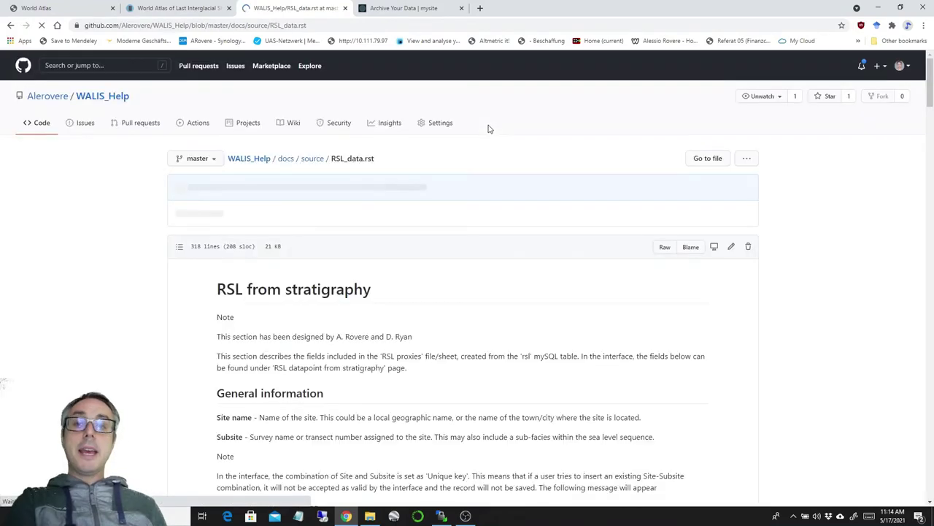
pyautogui.scroll(-3, 701, 233)
pyautogui.scroll(-13, 699, 247)
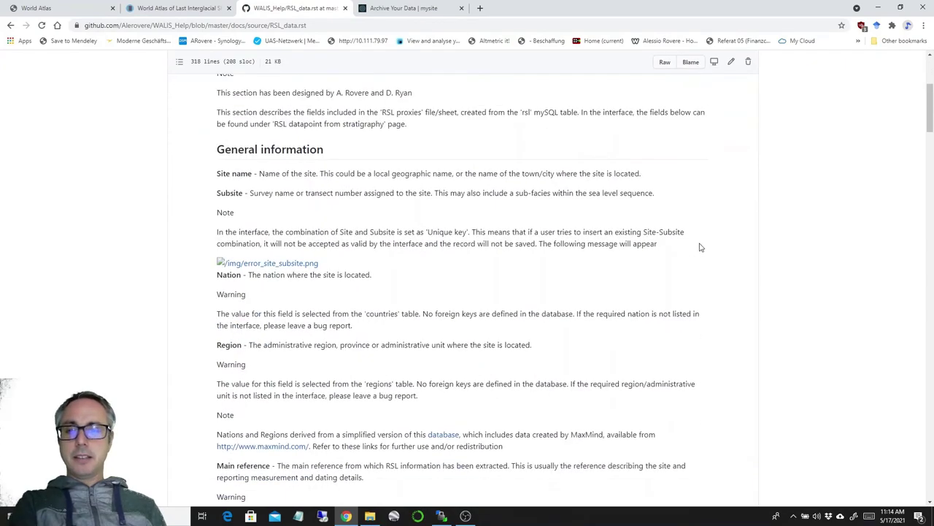
pyautogui.scroll(15, 697, 252)
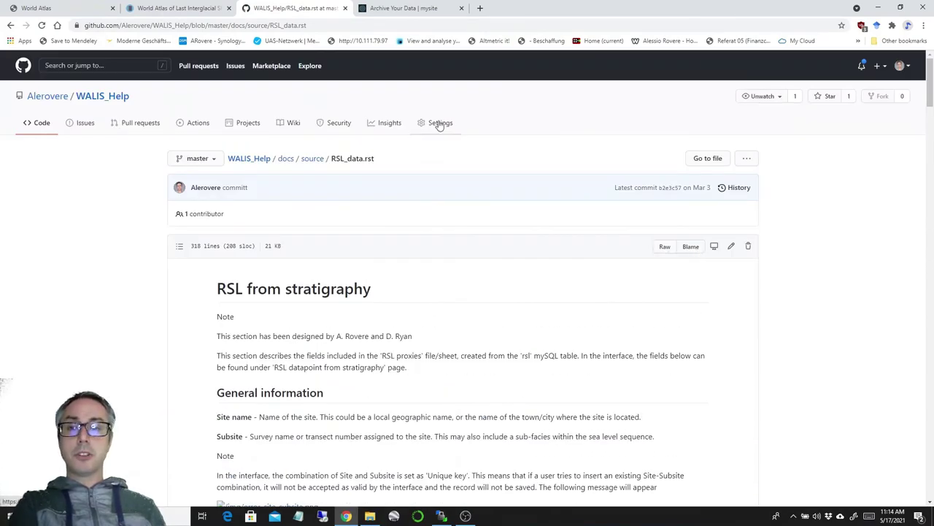
pyautogui.click(345, 8)
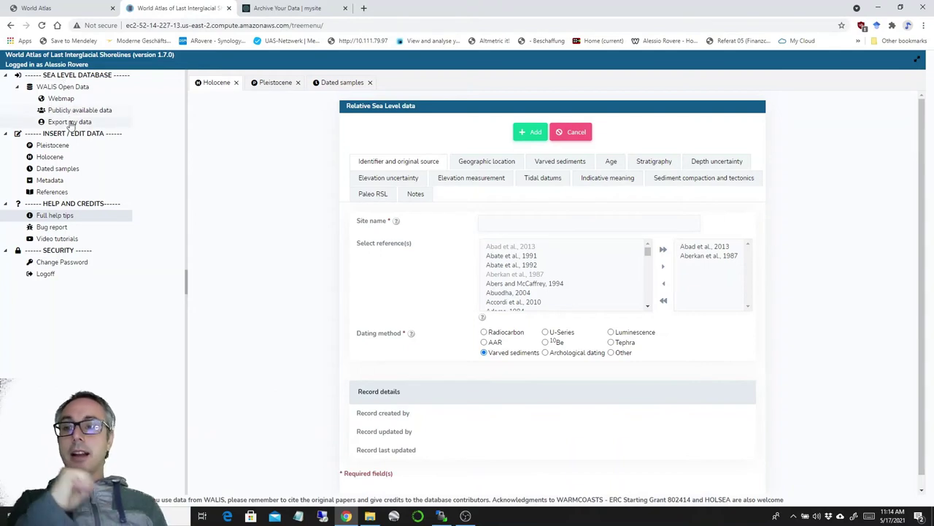
# Step: Show the Export my data summary table for RSL datapoints from stratigraphy
pyautogui.click(70, 122)
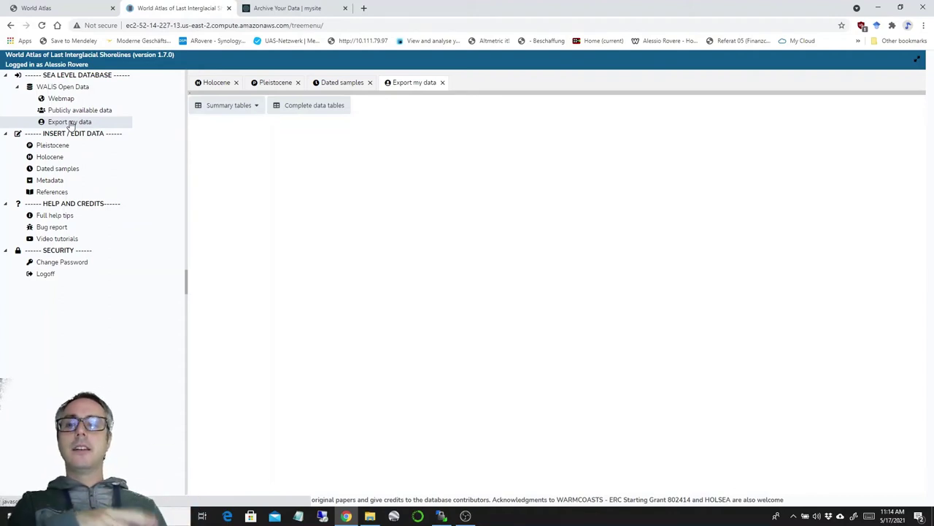
pyautogui.click(232, 105)
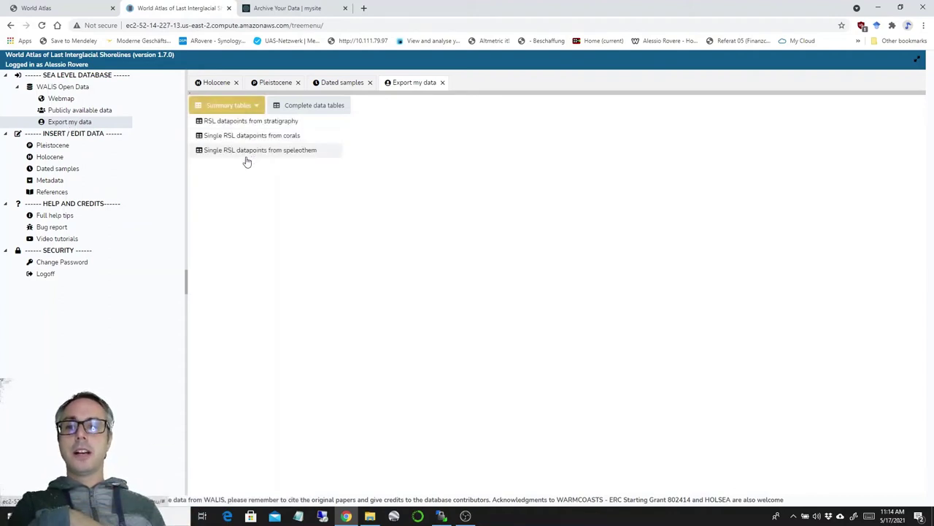
pyautogui.click(243, 124)
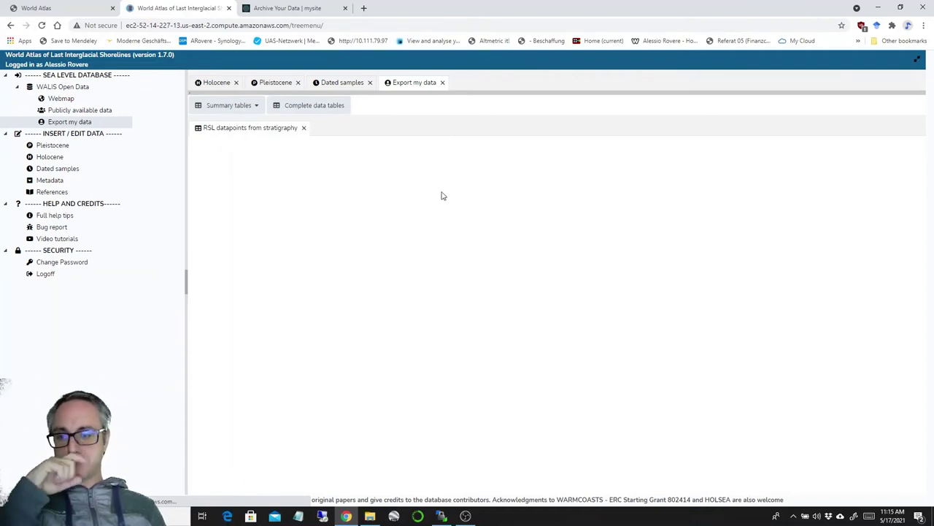
pyautogui.scroll(-1, 693, 280)
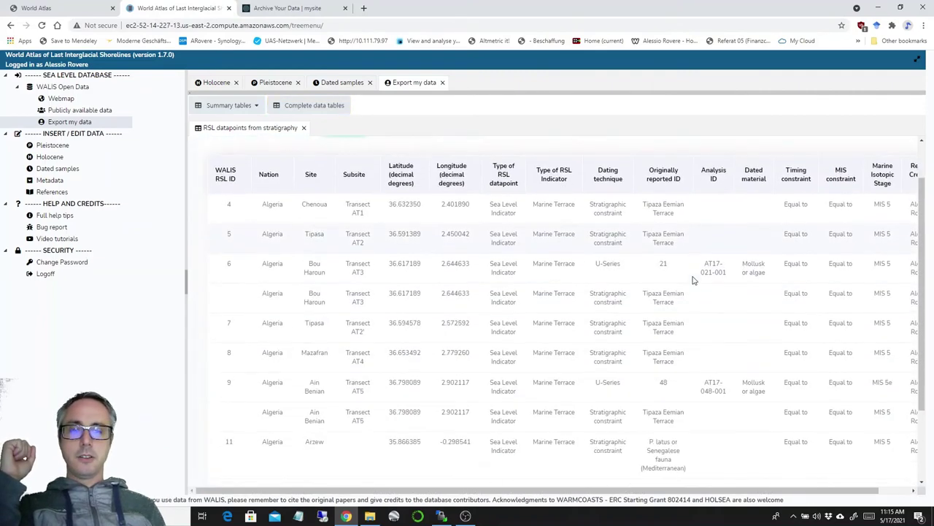
pyautogui.scroll(1, 684, 294)
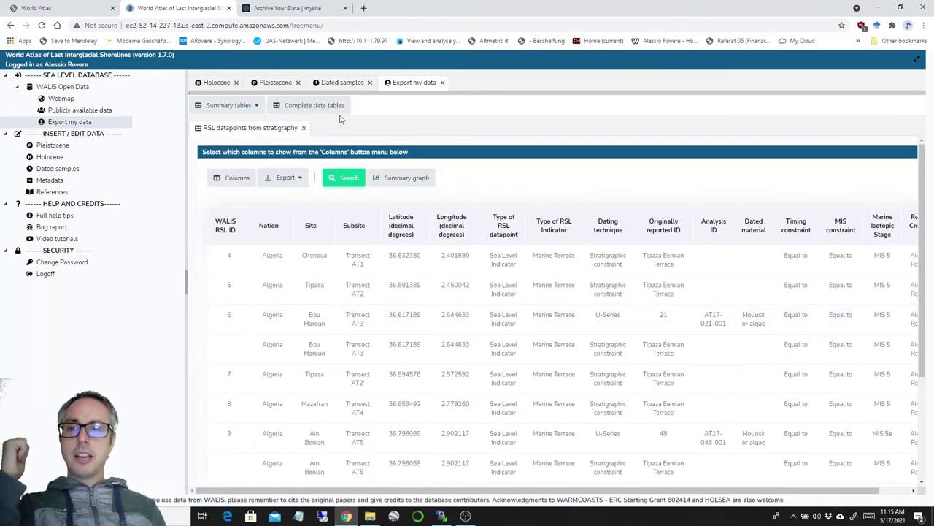
# Step: Export the Complete data tables as a spreadsheet
pyautogui.click(323, 105)
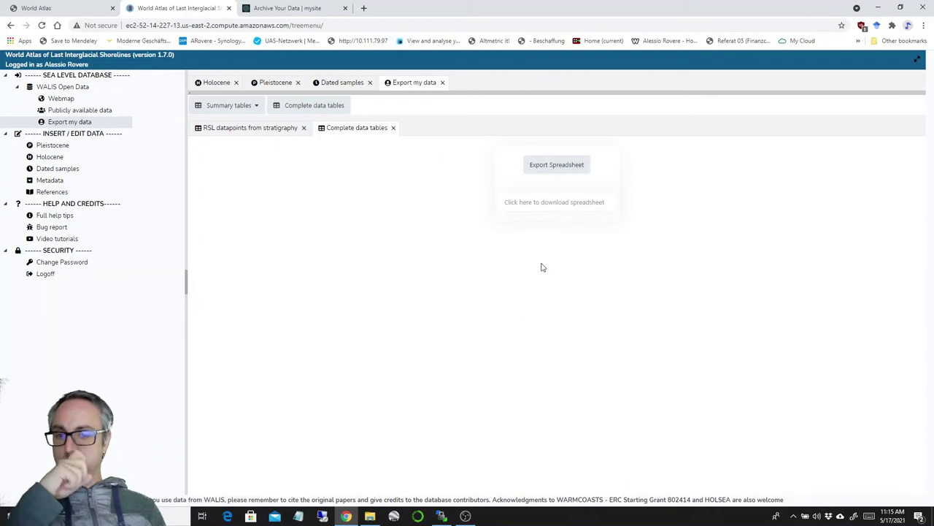
pyautogui.click(573, 169)
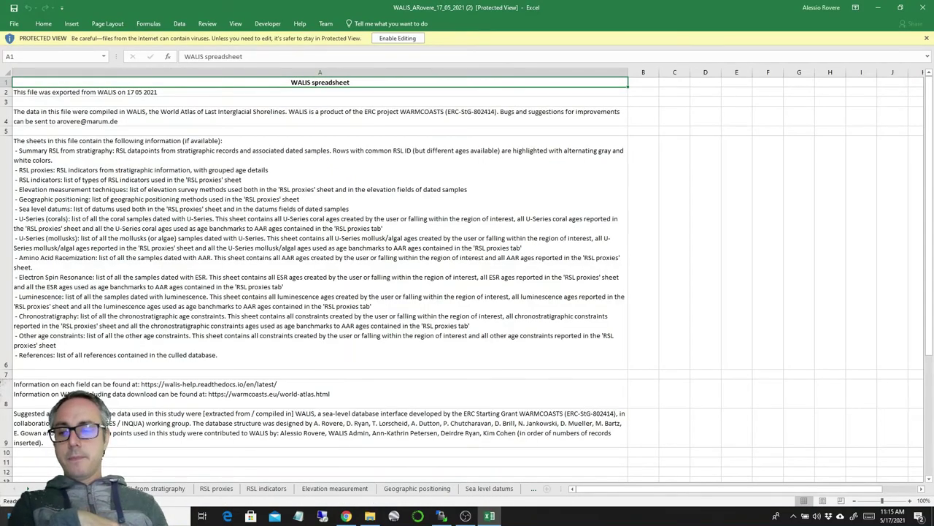
# Step: Browse the Summary RSL, RSL proxies, RSL indicators and Elevation measurement sheets
pyautogui.click(154, 491)
pyautogui.click(216, 488)
pyautogui.click(266, 488)
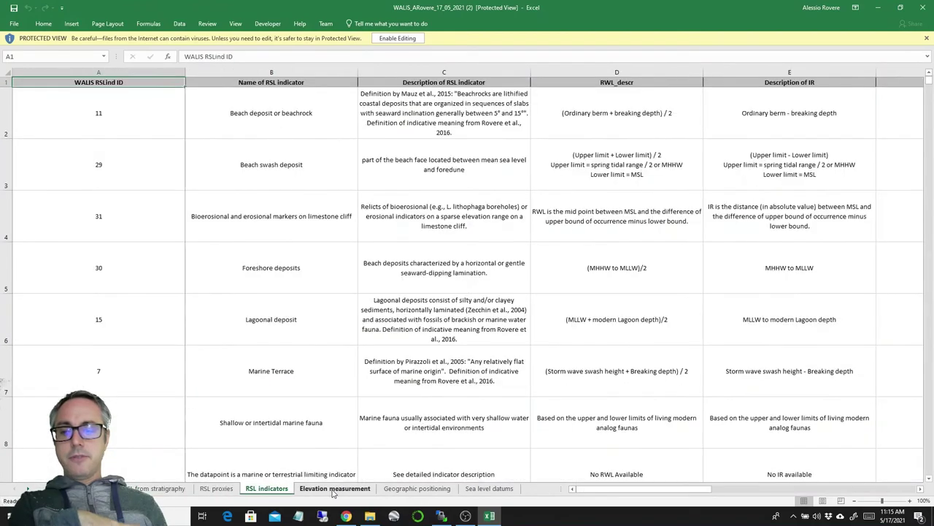
pyautogui.click(333, 489)
# Step: Enable editing, then close the workbook without saving
pyautogui.click(397, 38)
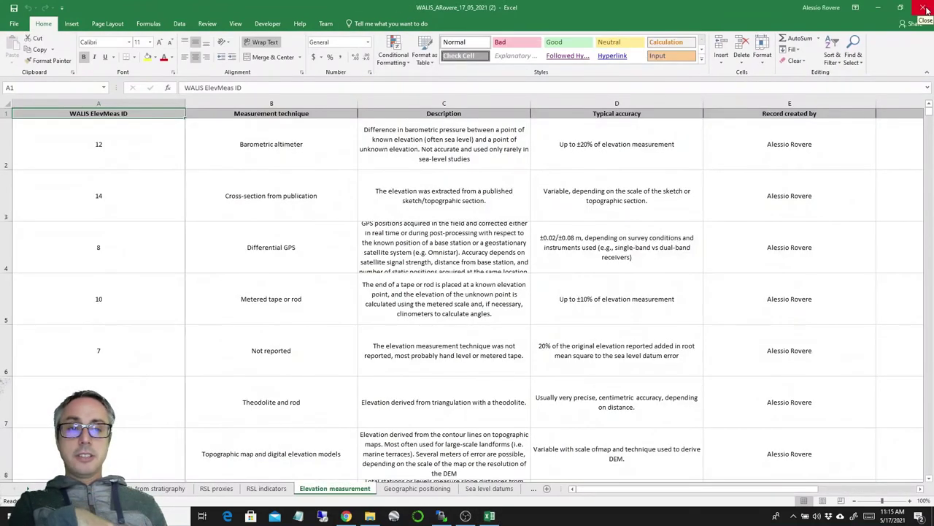
pyautogui.click(926, 9)
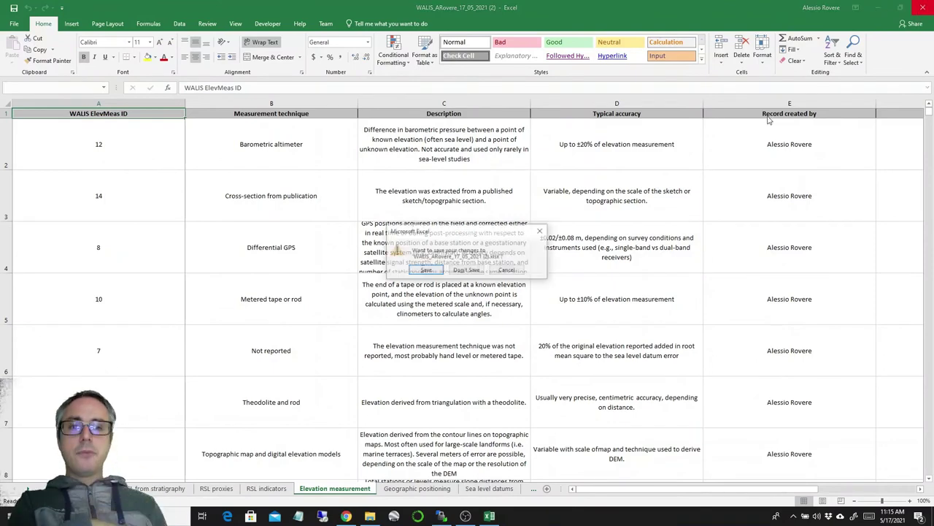
pyautogui.click(470, 269)
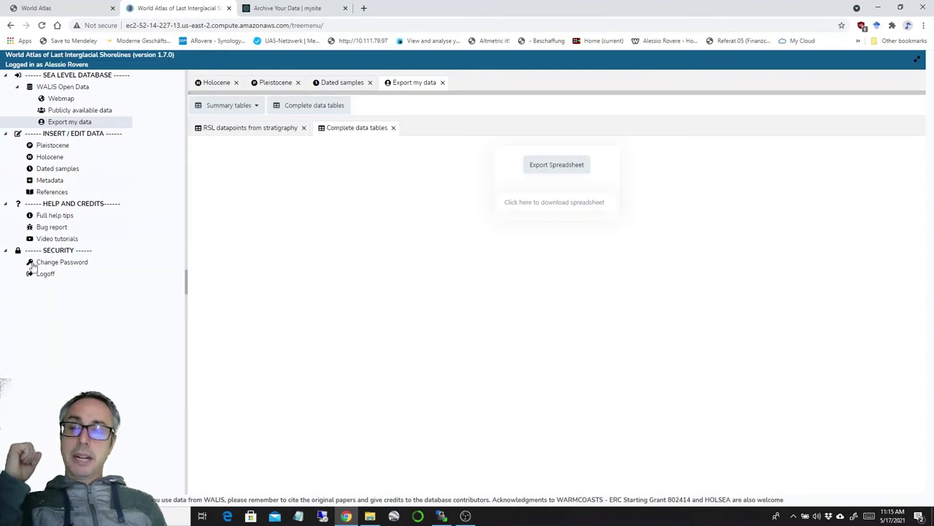
# Step: Open the Bug report records from the sidebar
pyautogui.click(52, 227)
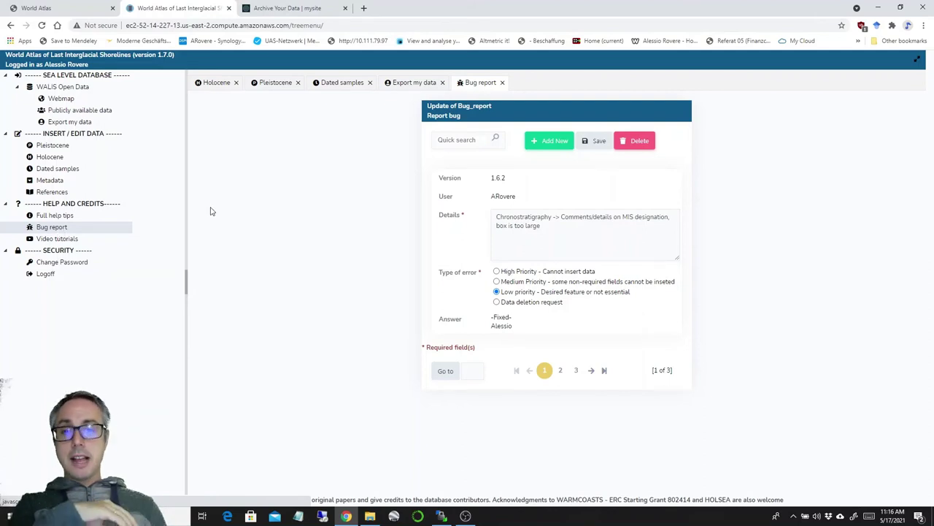
pyautogui.click(544, 146)
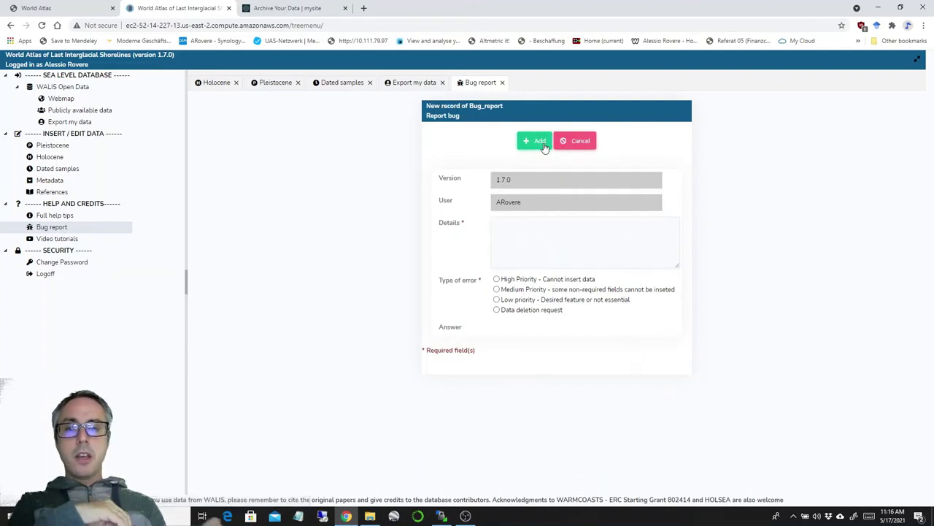
pyautogui.click(527, 229)
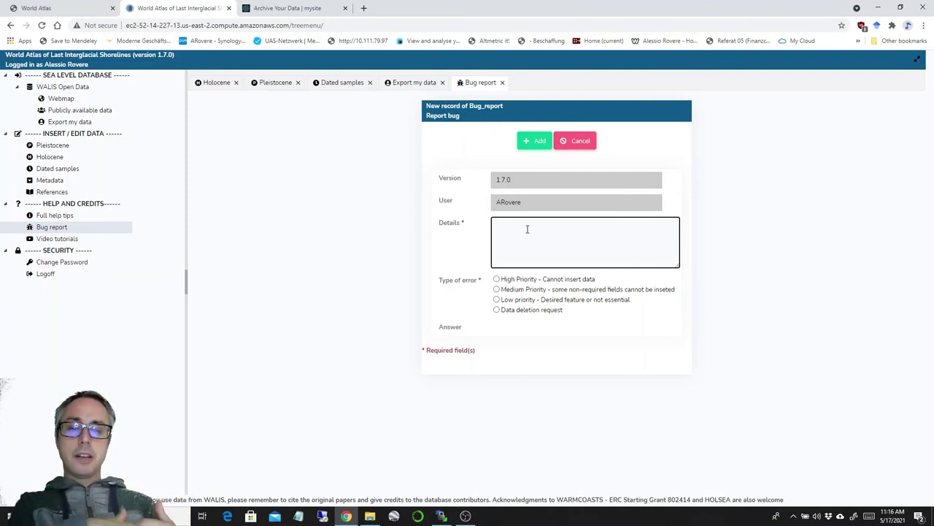
# Step: Cancel the new bug report and view record 2, answered 'Should be fixed'
pyautogui.click(566, 135)
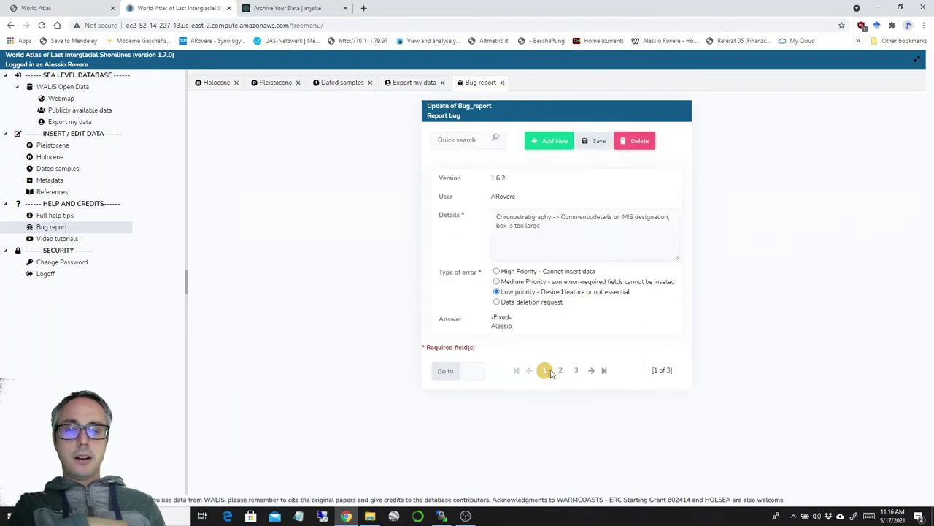
pyautogui.click(560, 371)
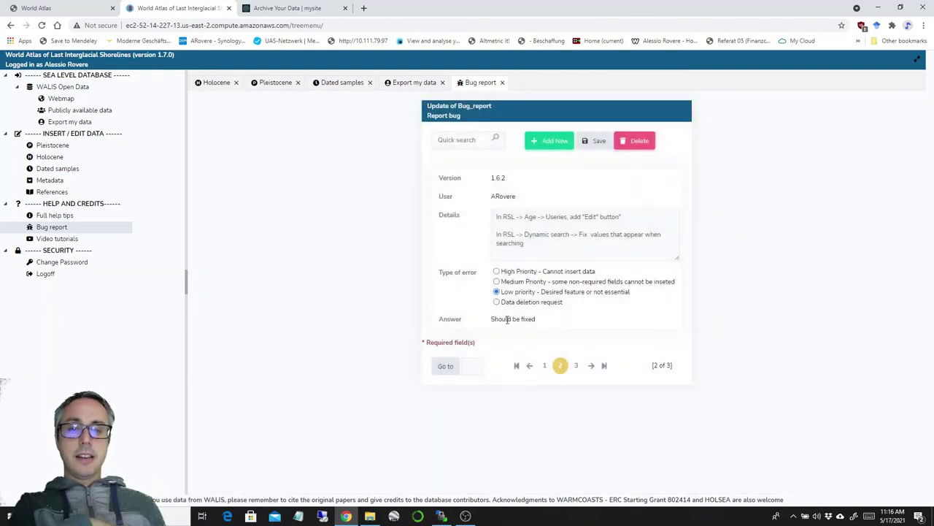
pyautogui.tripleClick(507, 319)
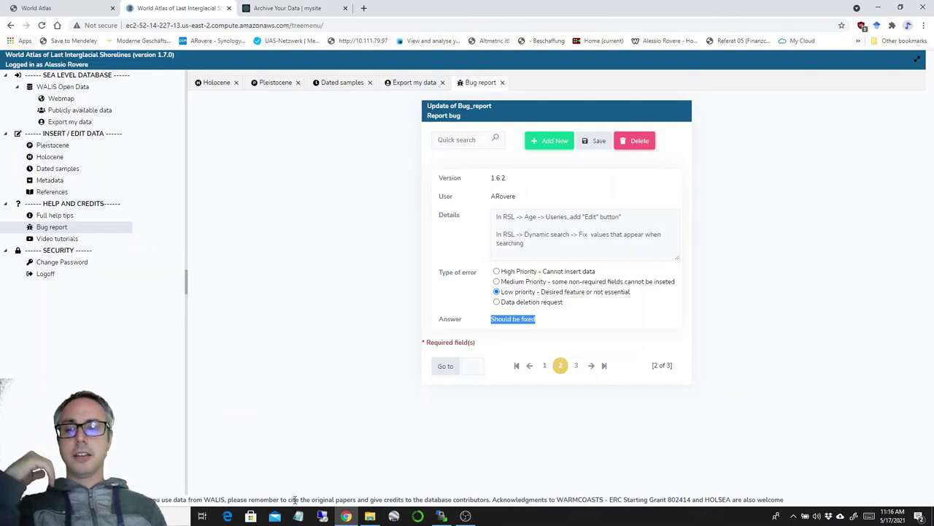
pyautogui.tripleClick(295, 499)
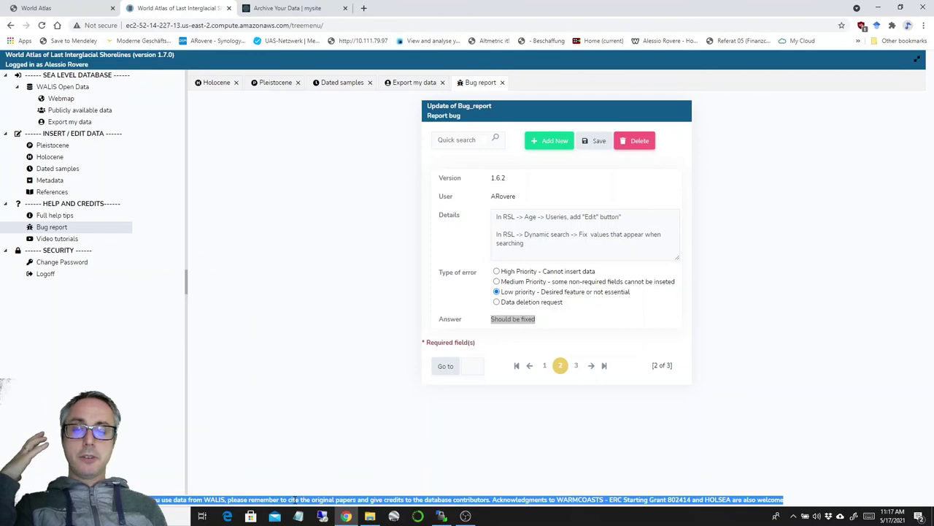
# Step: Navigate through the WARMCOASTS site MENU to the HOME page
pyautogui.click(56, 9)
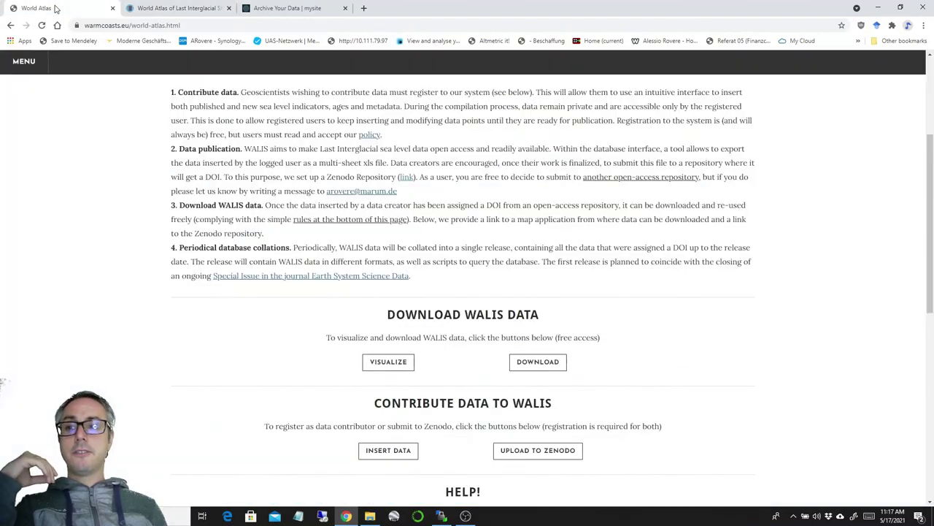
pyautogui.scroll(3, 173, 135)
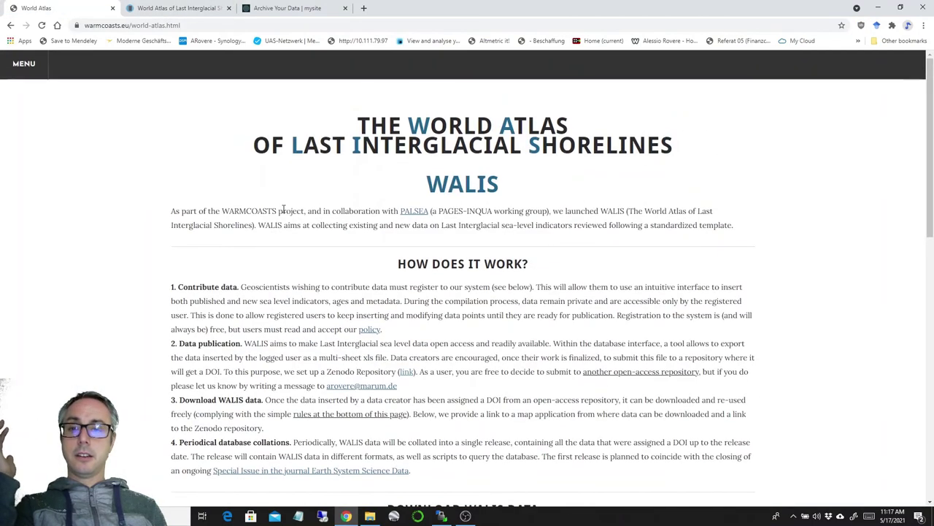
pyautogui.click(25, 66)
pyautogui.click(27, 94)
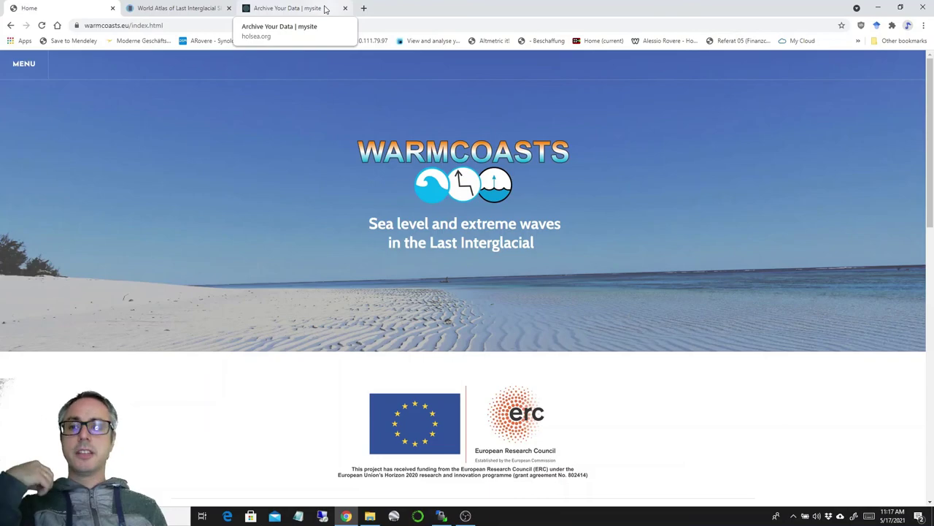
# Step: Switch to the HOLSEA Archive your data page and scroll to its top
pyautogui.click(325, 9)
pyautogui.scroll(1, 271, 154)
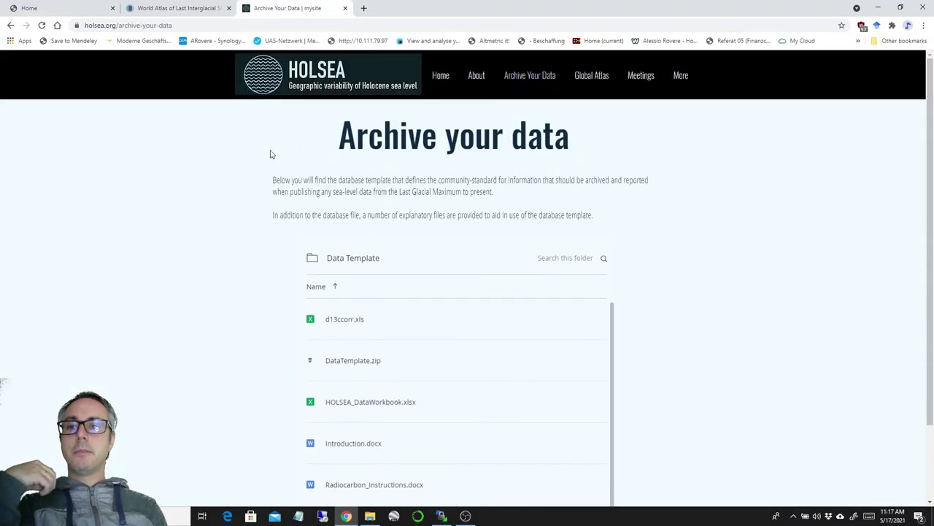